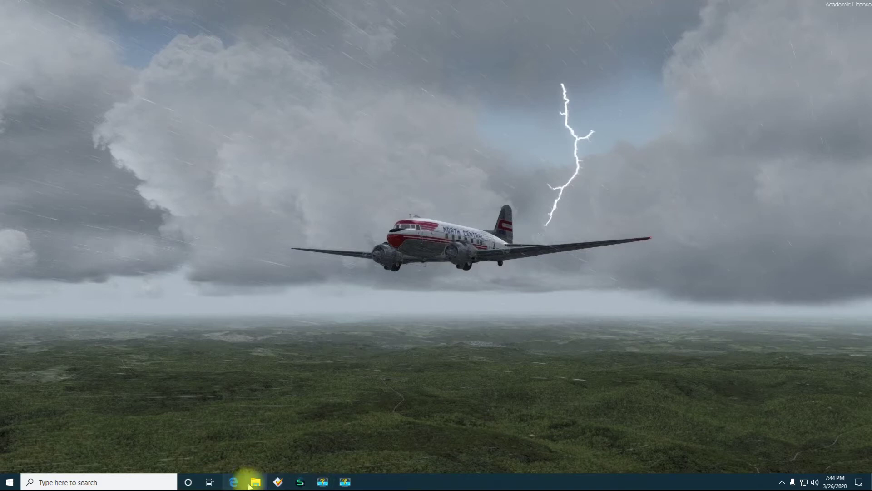
Step: Launch AI Flight Planner and open C:\Program Files\Lockheed Martin\Prepar3D v4\SimObjects\Airplanes in File Explorer
double_click(396, 365)
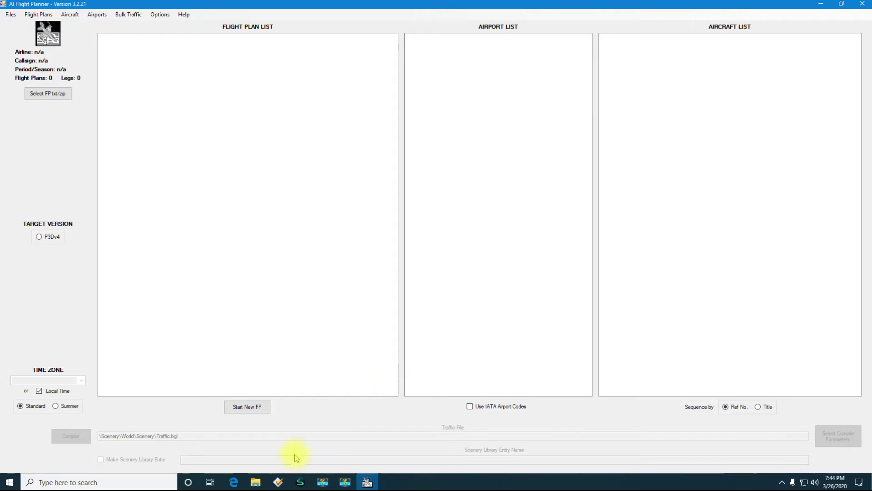
left_click(255, 484)
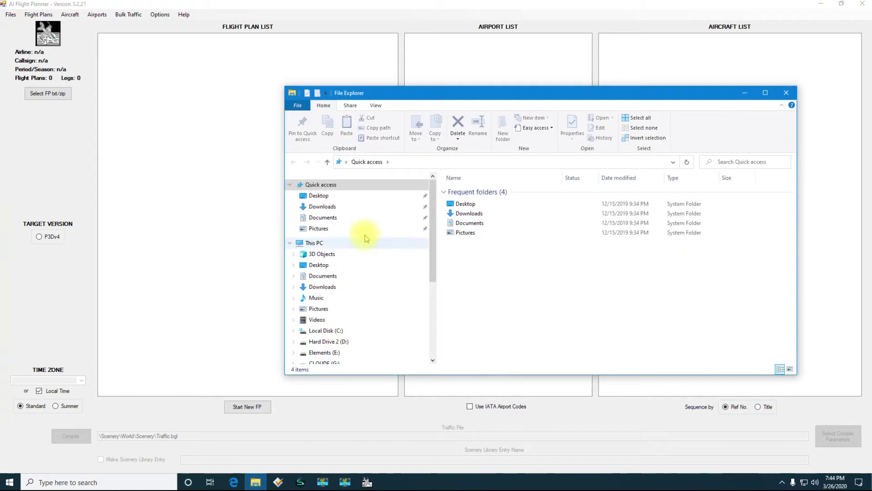
left_click(327, 331)
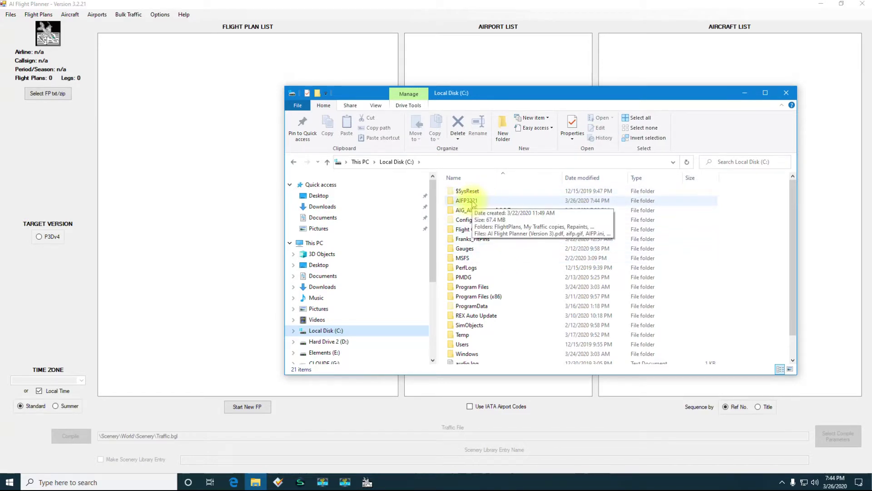
double_click(482, 287)
double_click(476, 248)
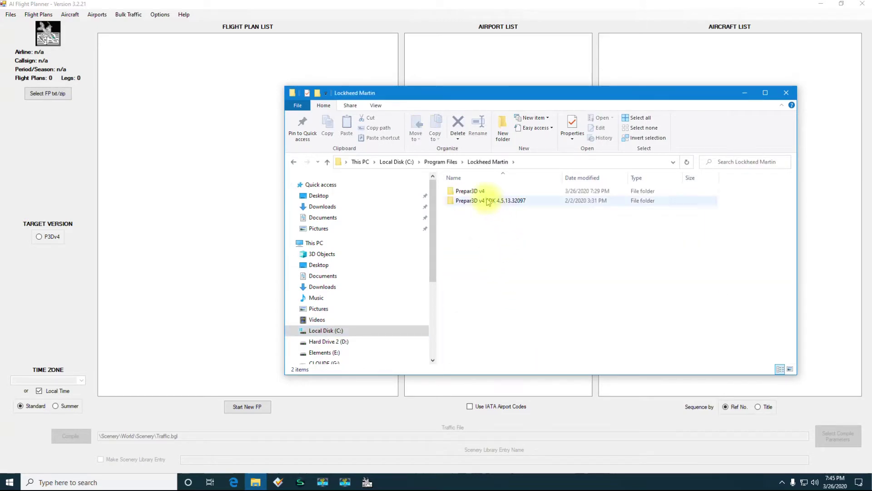
left_click(468, 192)
double_click(467, 193)
scroll(487, 331, "down", 3)
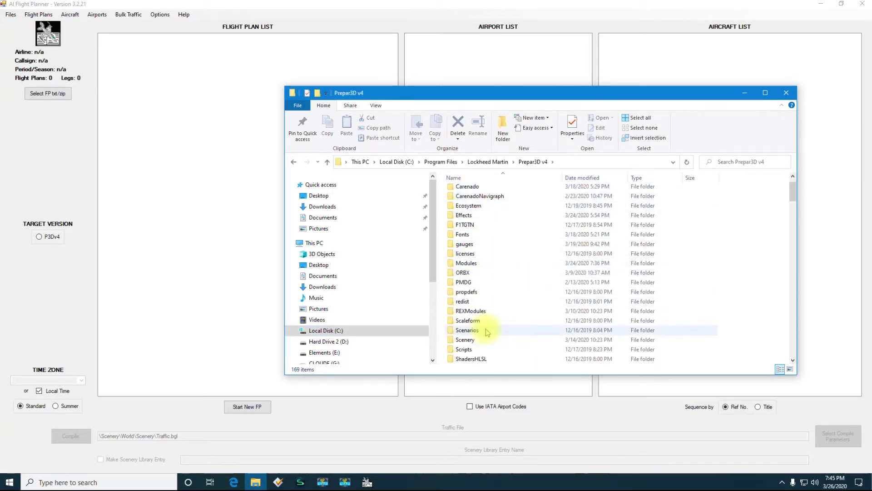
double_click(479, 339)
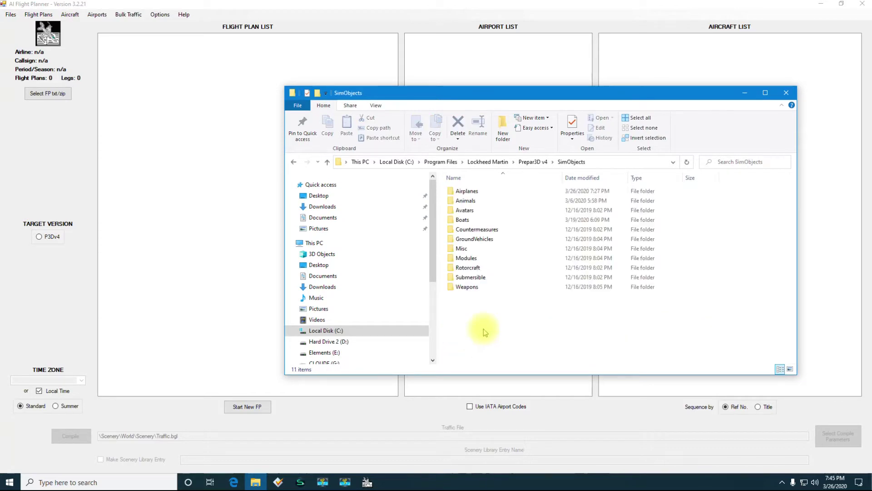
double_click(471, 191)
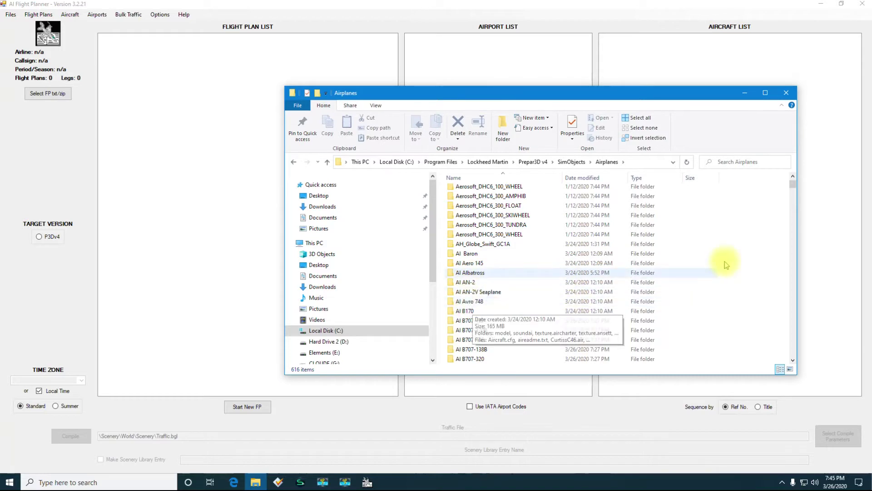
Step: Look through the installed AI aircraft folders in the Airplanes folder, including the AI, AIGAIM and FLAi sets, and close File Explorer
scroll(510, 283, "down", 2)
scroll(510, 283, "down", 10)
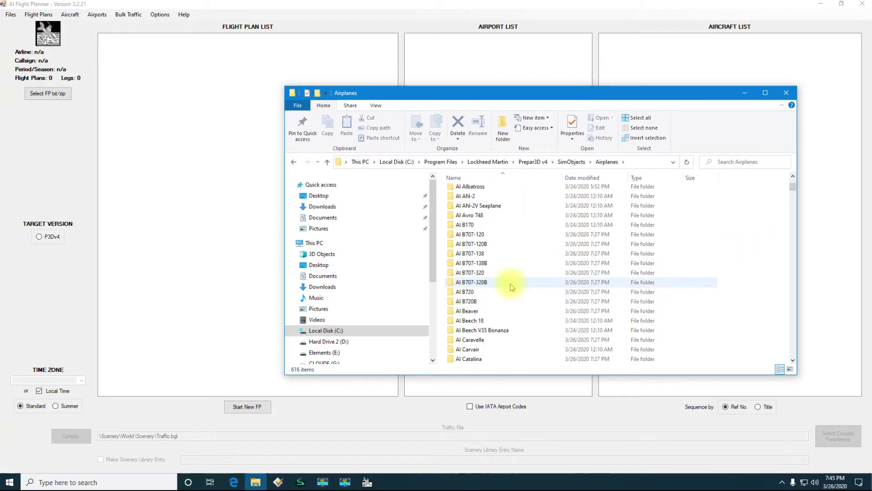
scroll(511, 282, "down", 6)
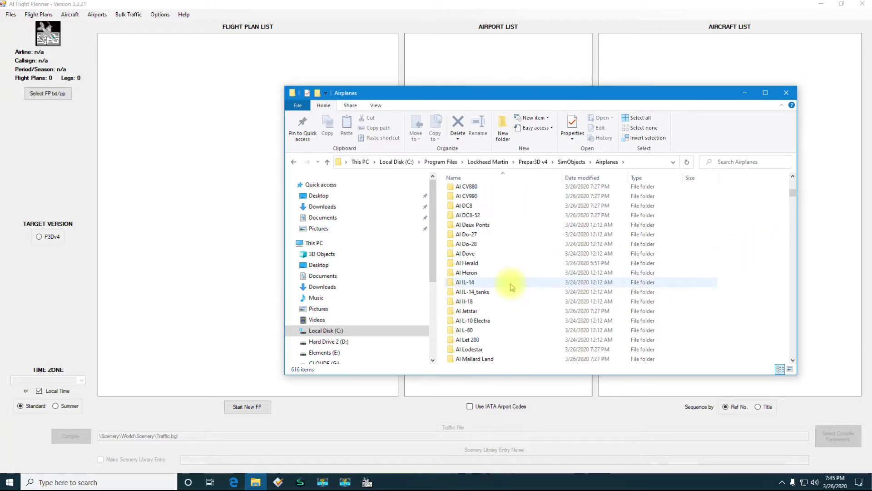
scroll(511, 286, "down", 5)
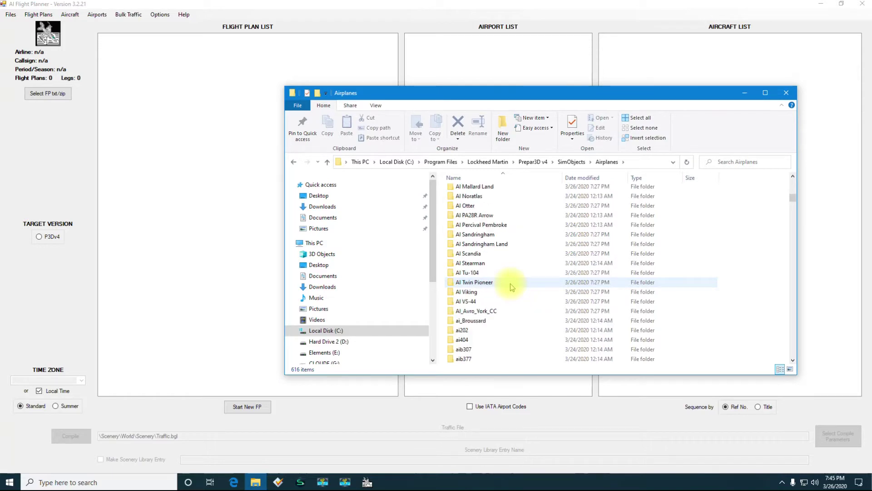
scroll(511, 283, "down", 6)
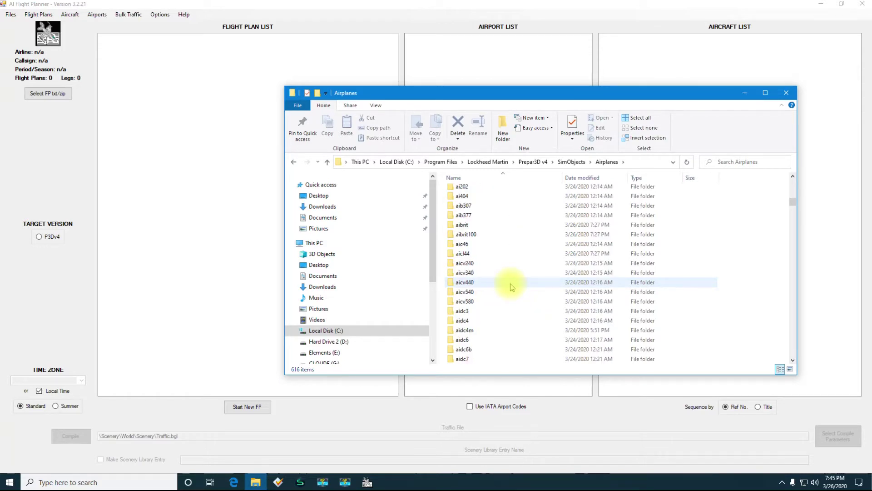
scroll(511, 283, "down", 2)
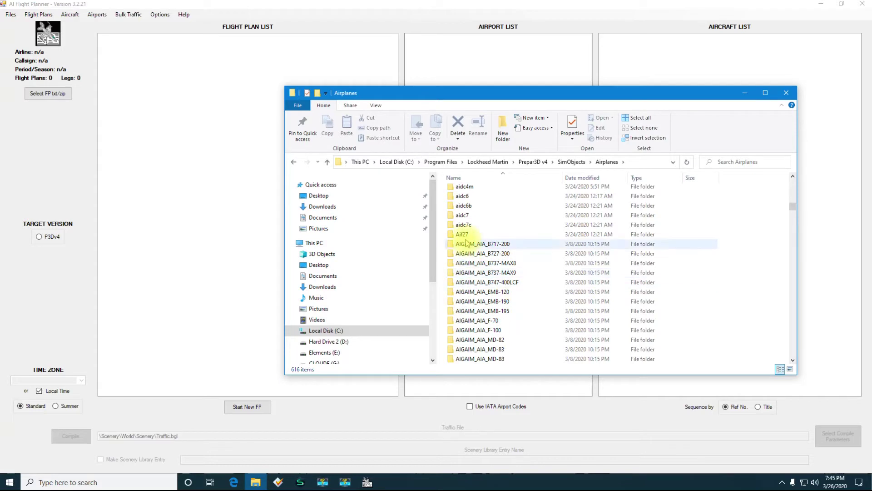
scroll(507, 301, "down", 8)
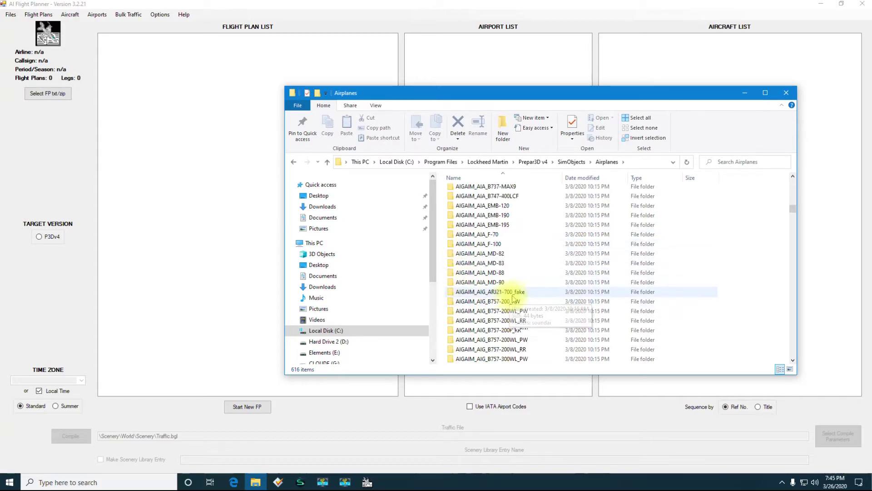
scroll(518, 296, "down", 10)
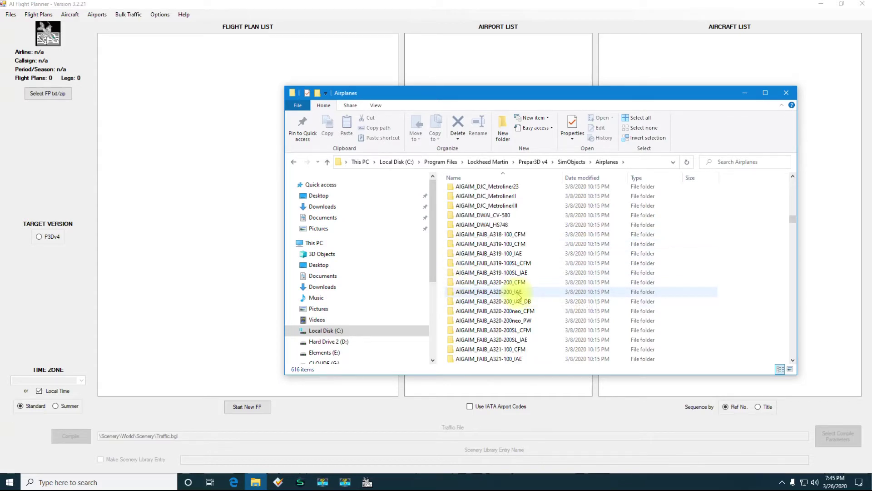
scroll(517, 296, "down", 5)
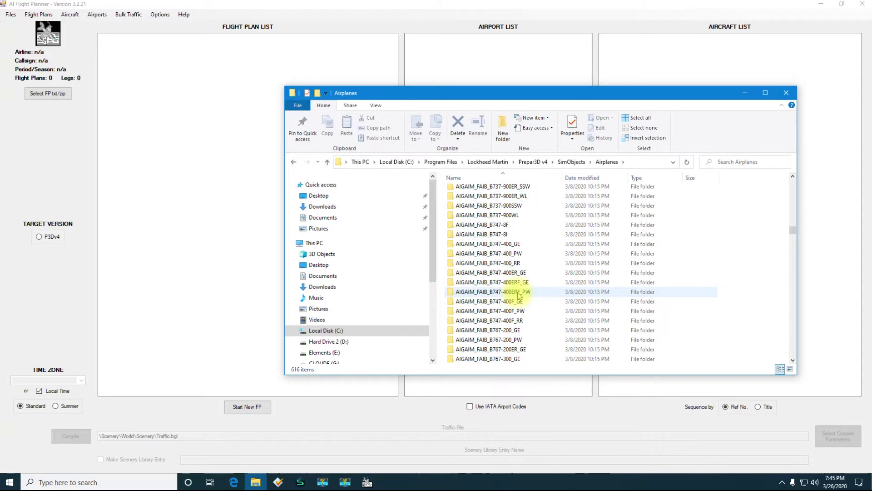
scroll(694, 278, "down", 1)
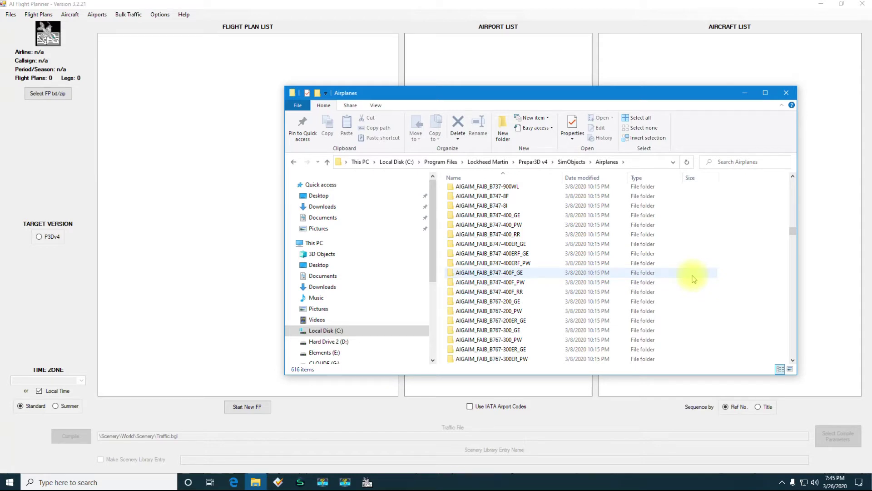
scroll(694, 279, "down", 20)
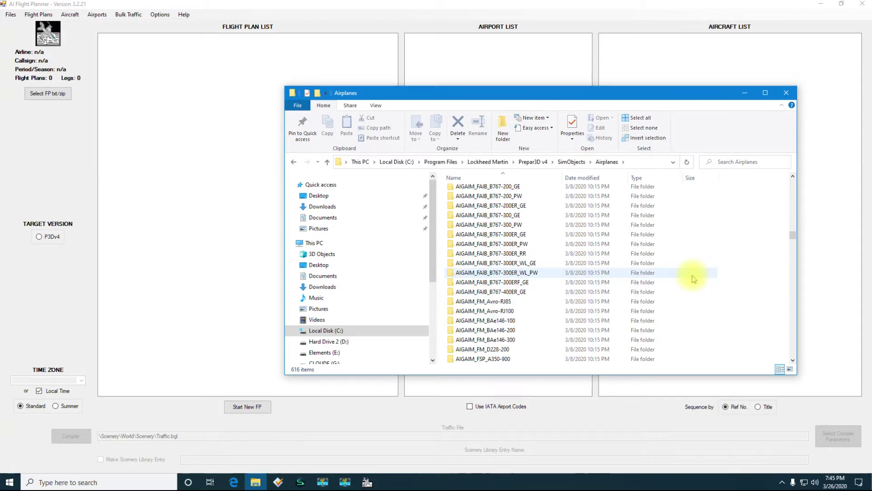
scroll(694, 279, "down", 15)
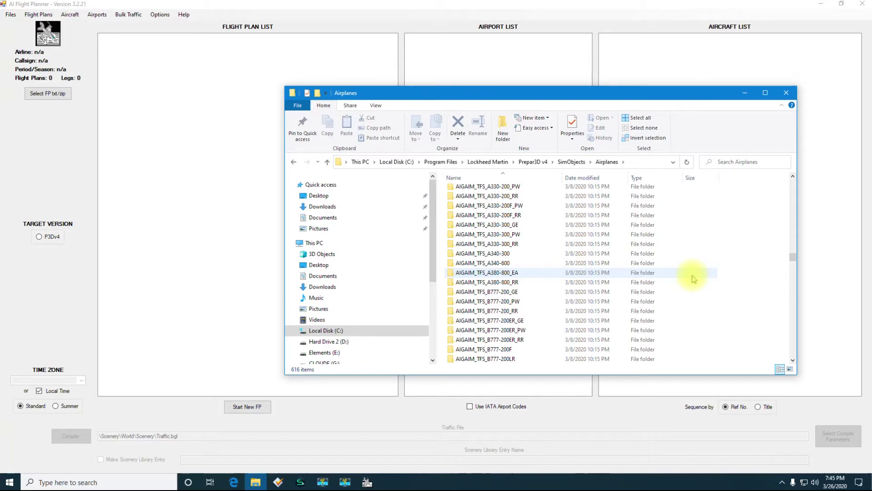
scroll(693, 278, "down", 15)
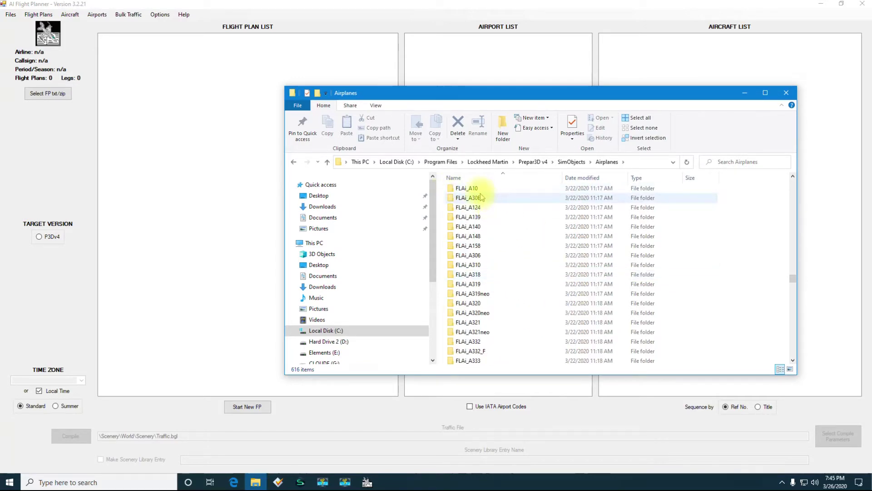
scroll(793, 267, "down", 4)
scroll(775, 268, "down", 10)
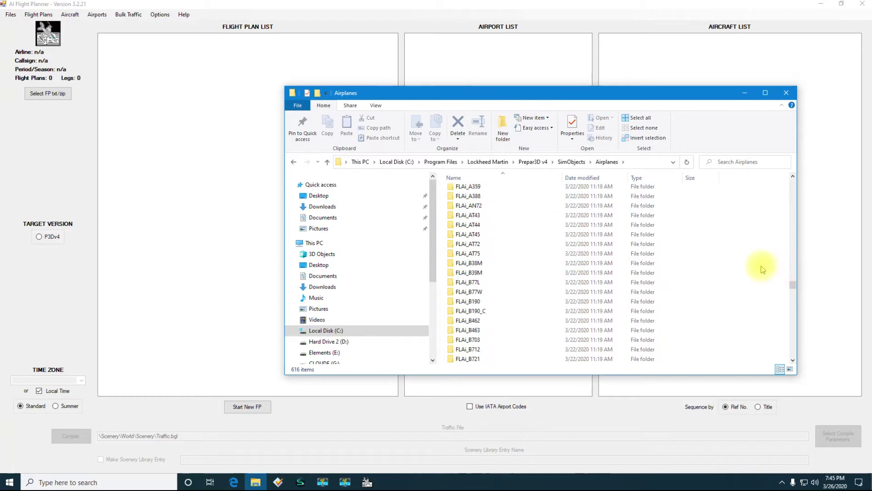
left_click(787, 92)
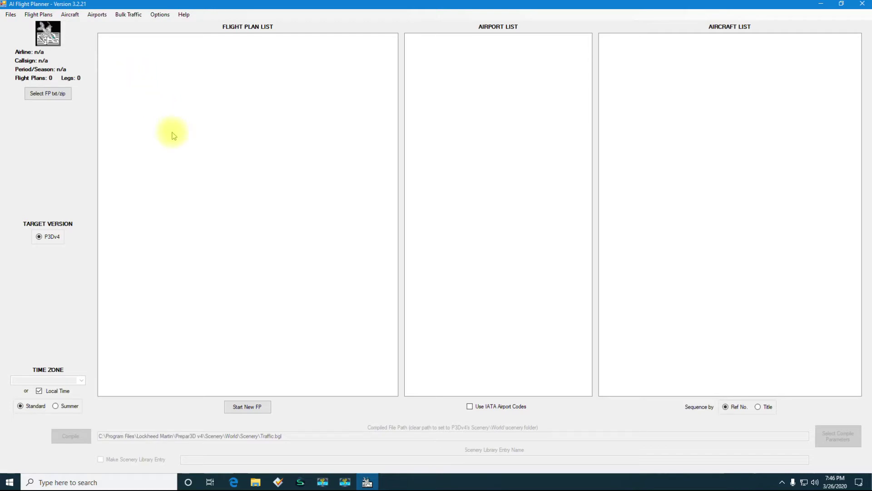
Step: Start adding a single aircraft to the aircraft list and choose AI Beech 18 by path as its aircraft folder
left_click(73, 17)
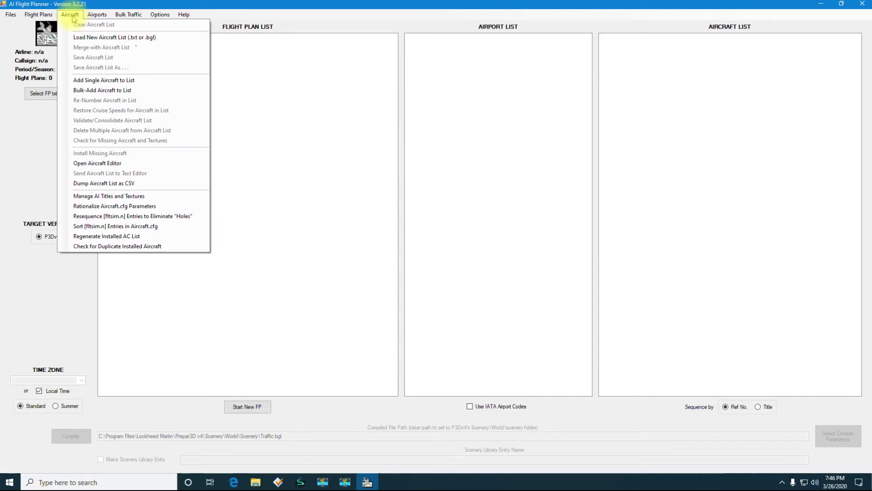
left_click(113, 81)
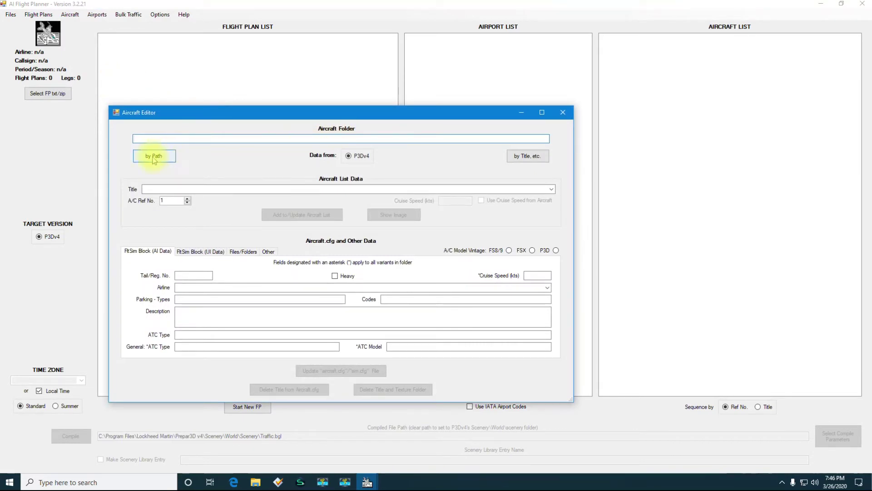
left_click(155, 161)
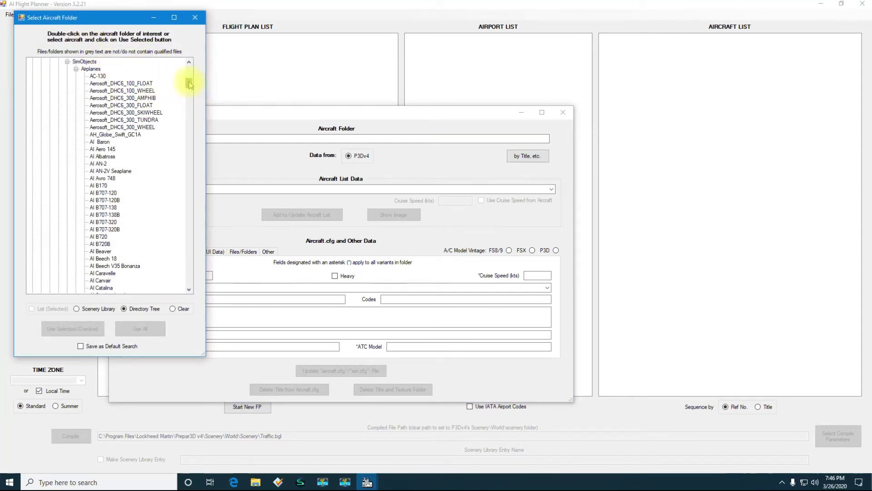
left_click_drag(189, 85, 188, 90)
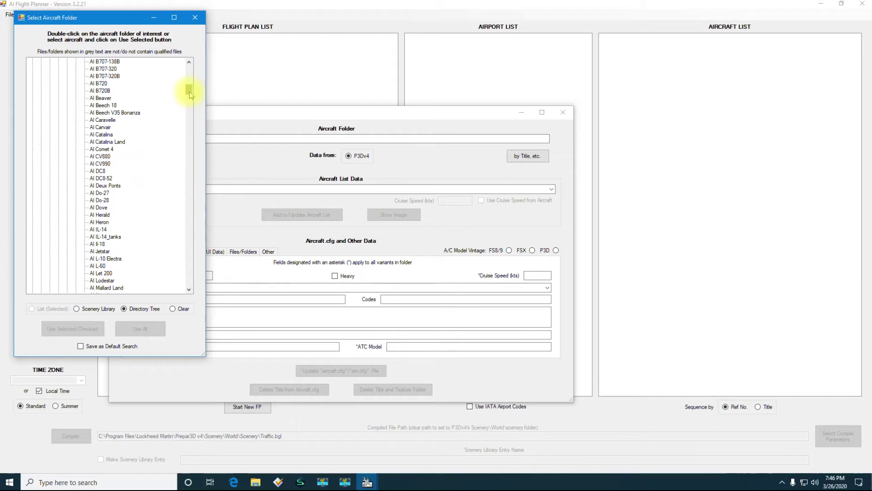
left_click(104, 106)
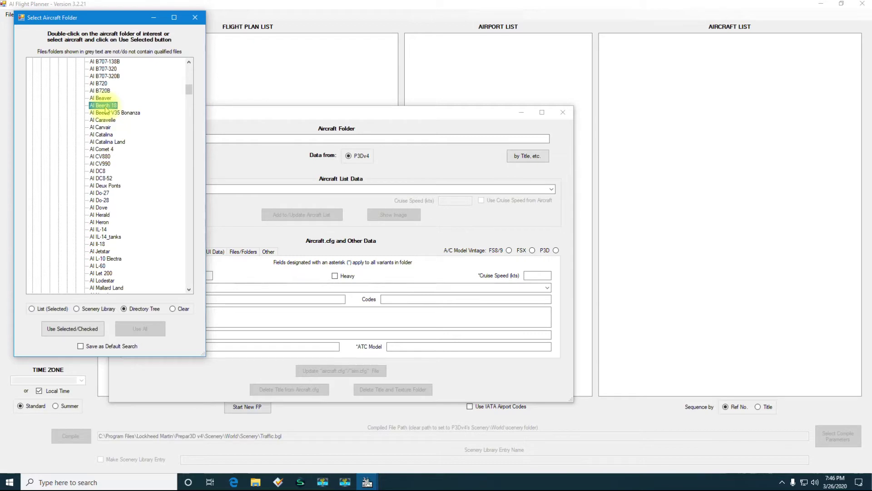
left_click(73, 329)
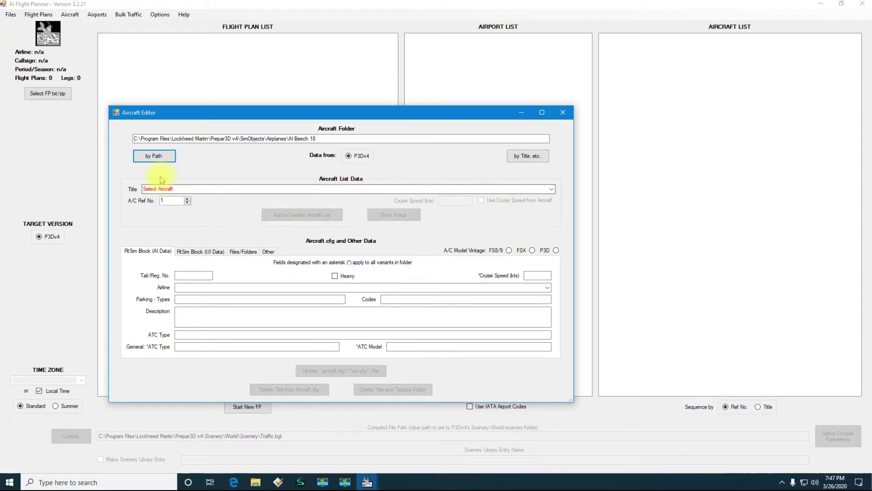
Step: Add the title AI Beech Stewart Air Service to the aircraft list with reference number 1 and close the Aircraft Editor
left_click(552, 189)
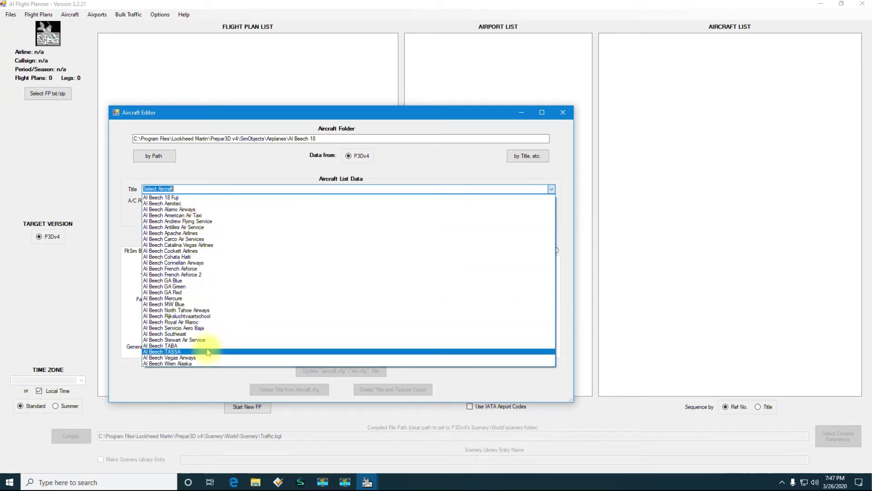
left_click(182, 340)
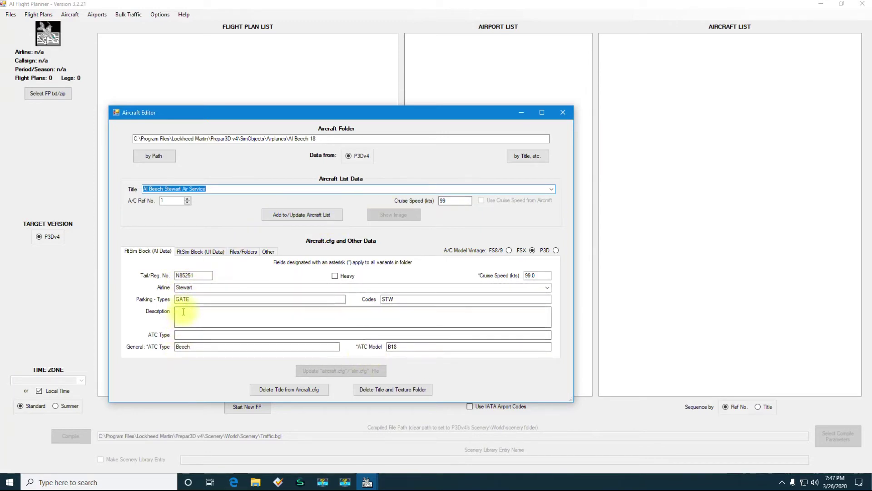
left_click(162, 202)
type("1")
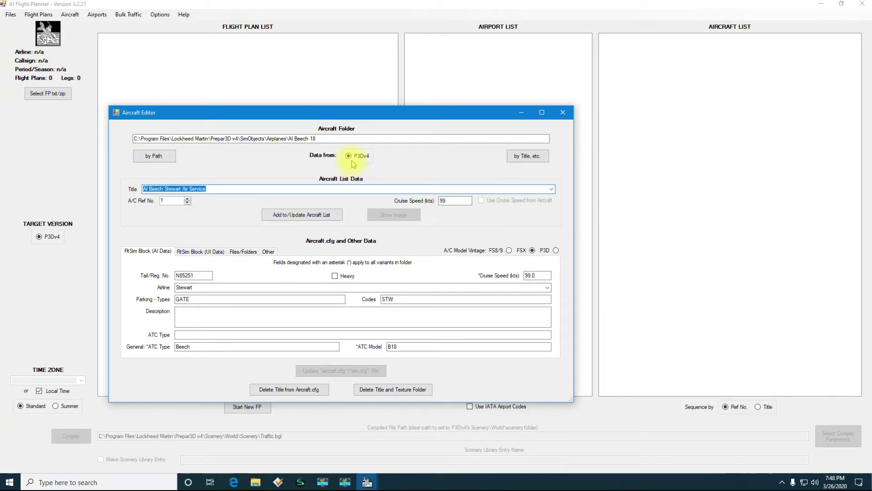
left_click(312, 222)
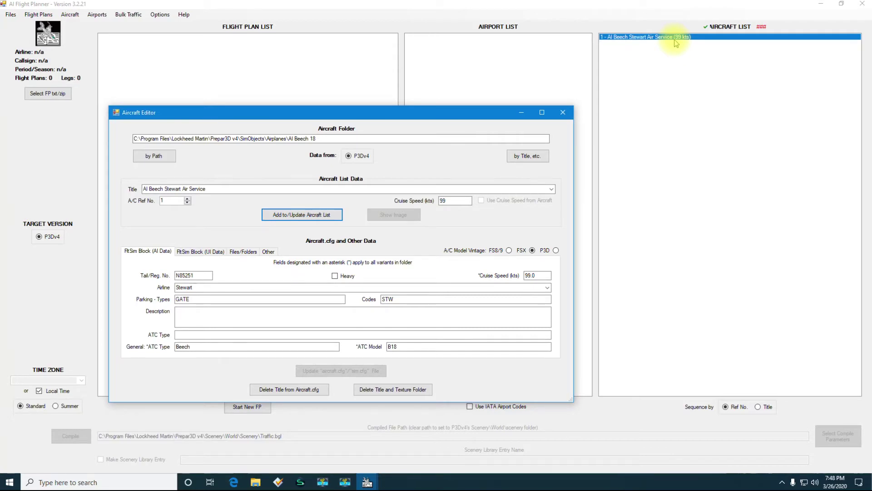
left_click(563, 112)
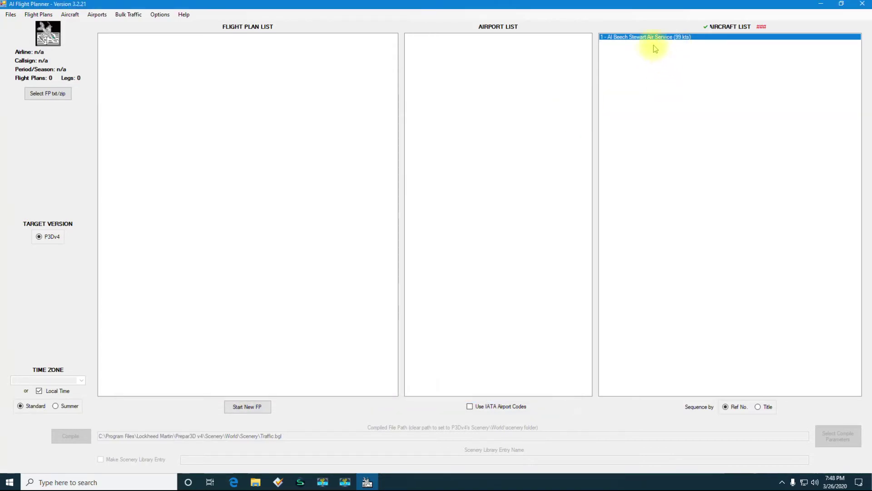
mouse_move(645, 40)
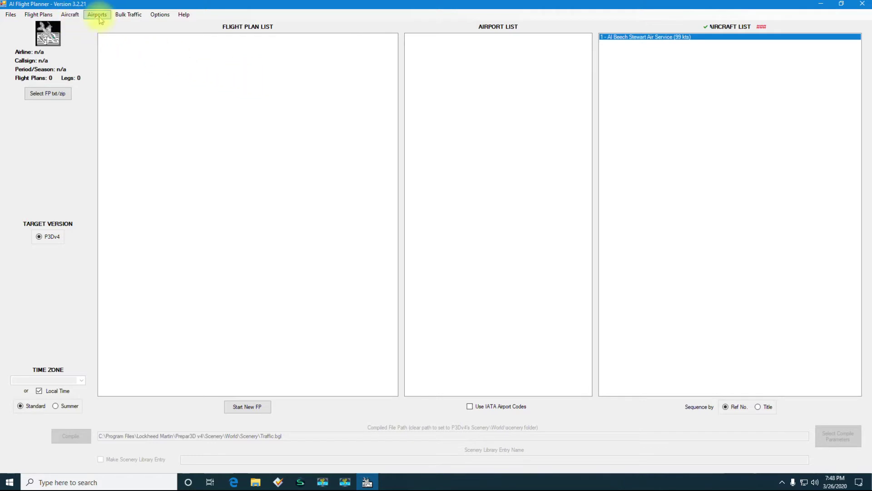
left_click(71, 15)
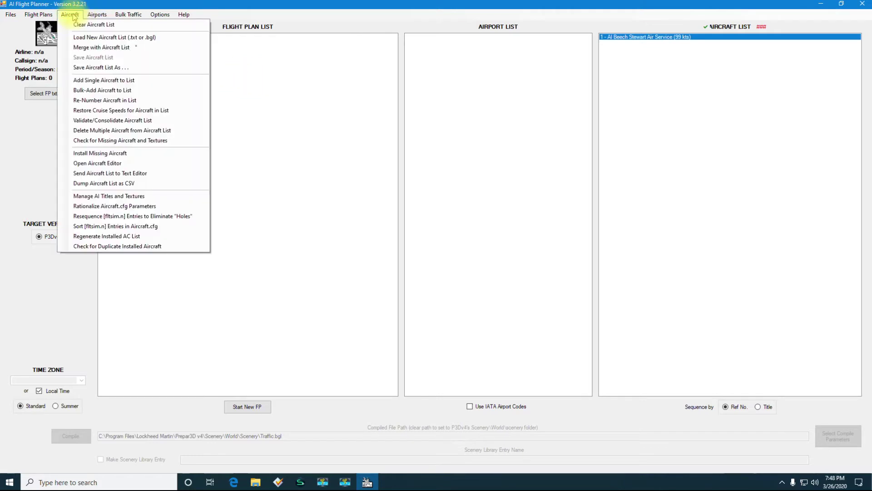
left_click(101, 82)
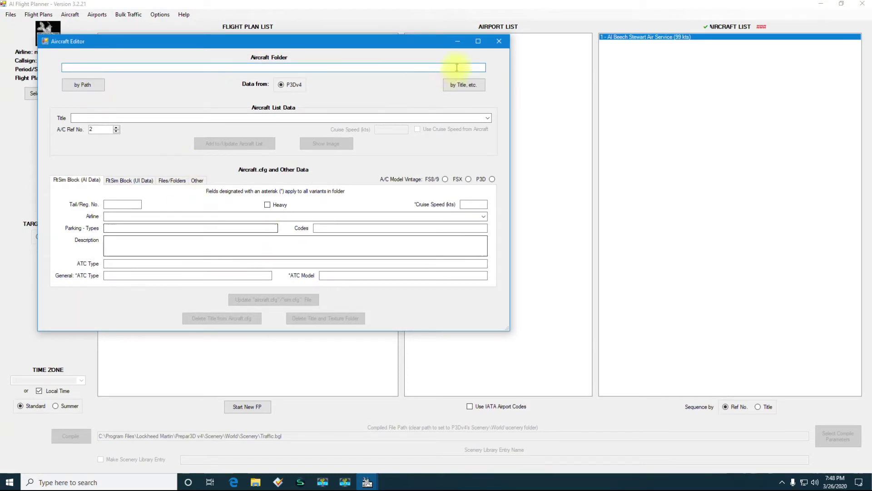
left_click(498, 41)
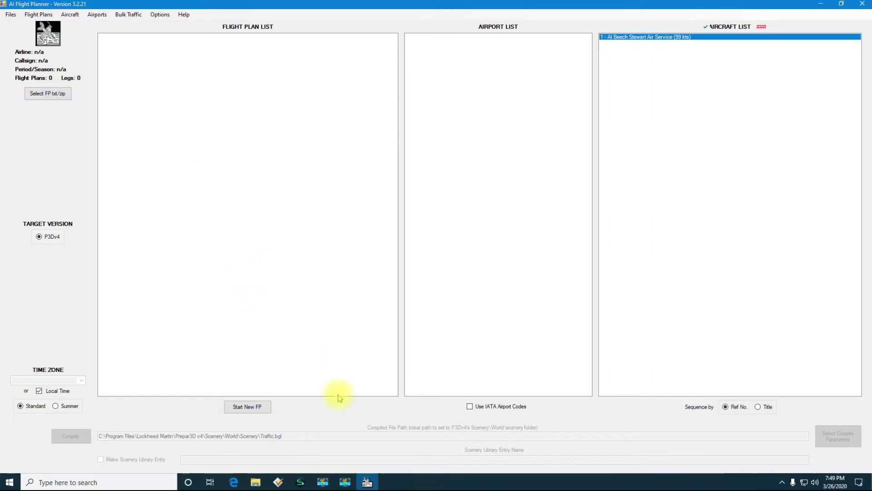
Step: Start a new flight plan with 1% activity level, 2 hr repeat, TNG enabled, FN as ATC callsign and VFR flight rules
left_click(250, 413)
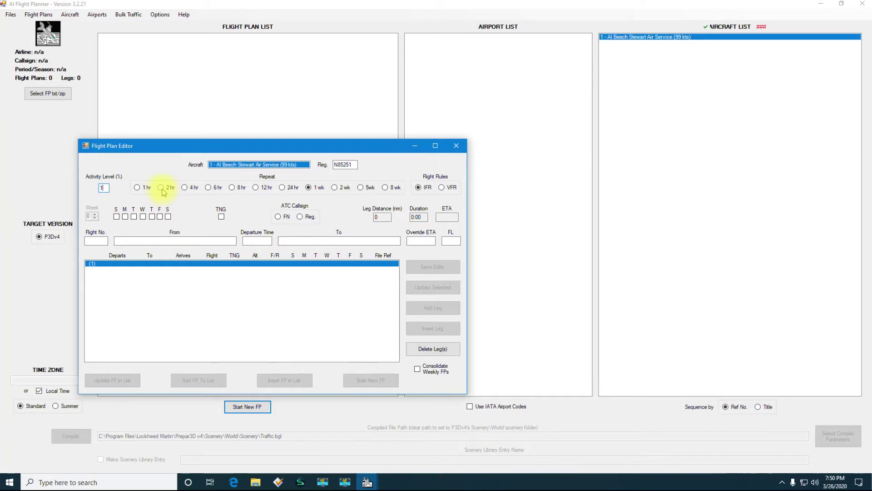
left_click(162, 188)
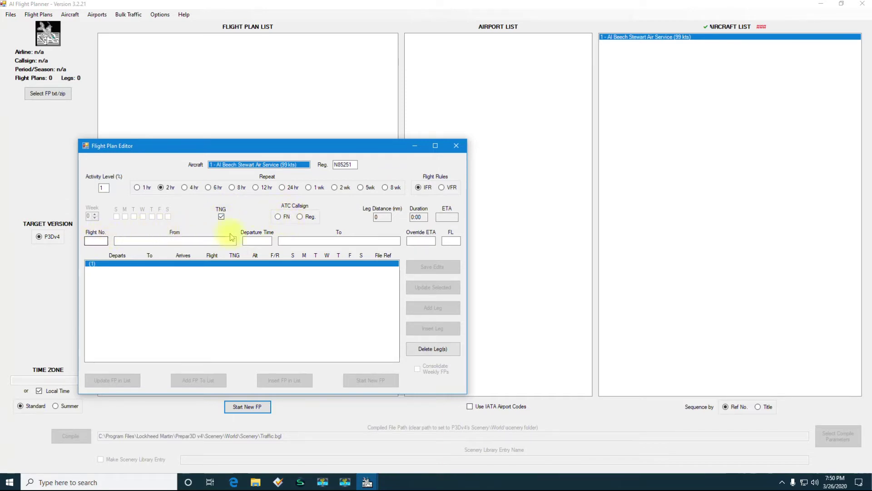
left_click(353, 164)
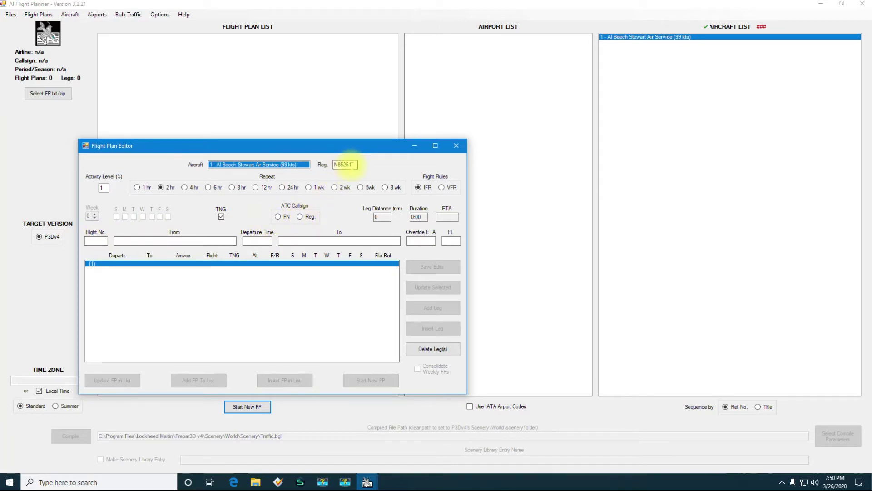
left_click(277, 218)
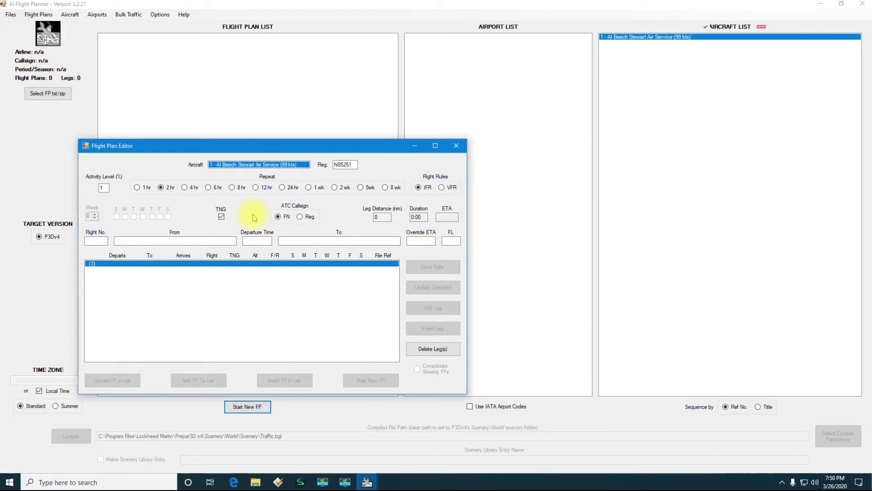
left_click(442, 188)
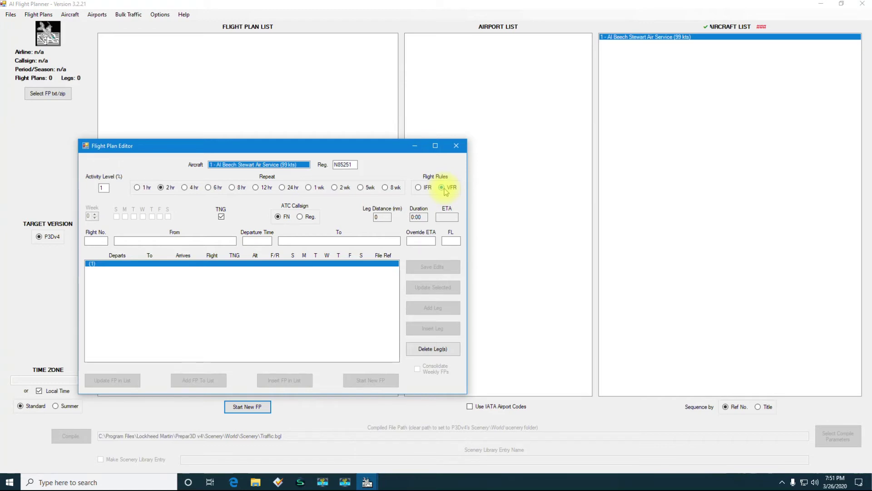
Step: Define the first leg as flight number 1 from KBTL (Battle Creek/Kellogg) to KRMY (Marshall/Brooks)
left_click(132, 241)
left_click(132, 241)
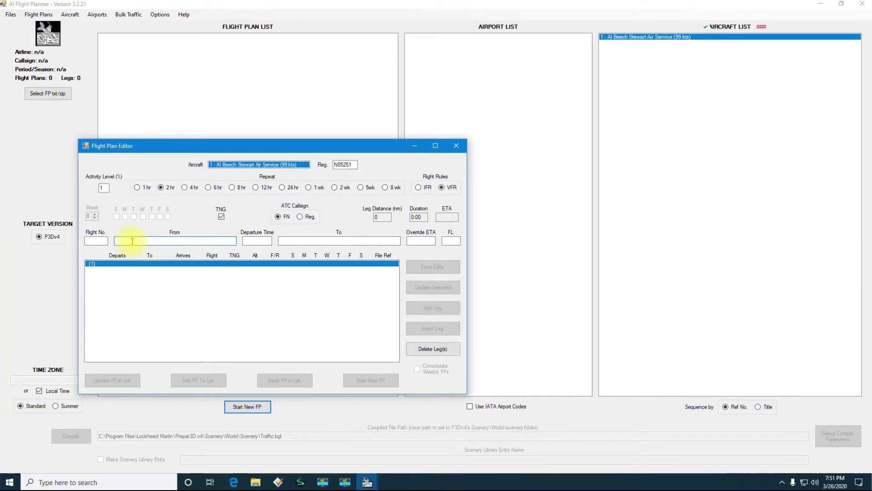
type("kbtl")
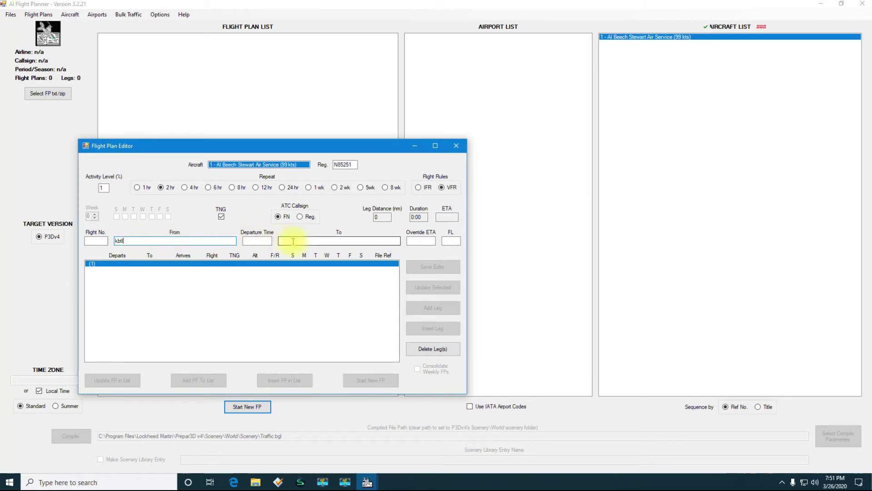
left_click(293, 242)
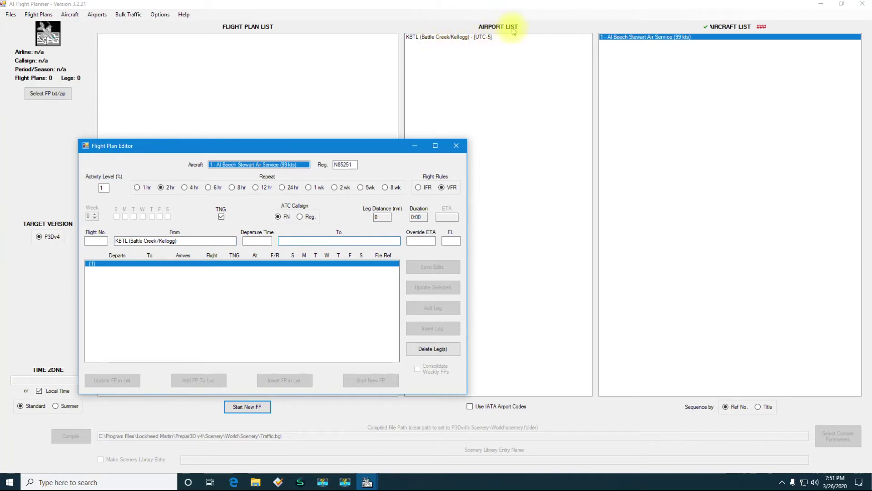
left_click(101, 240)
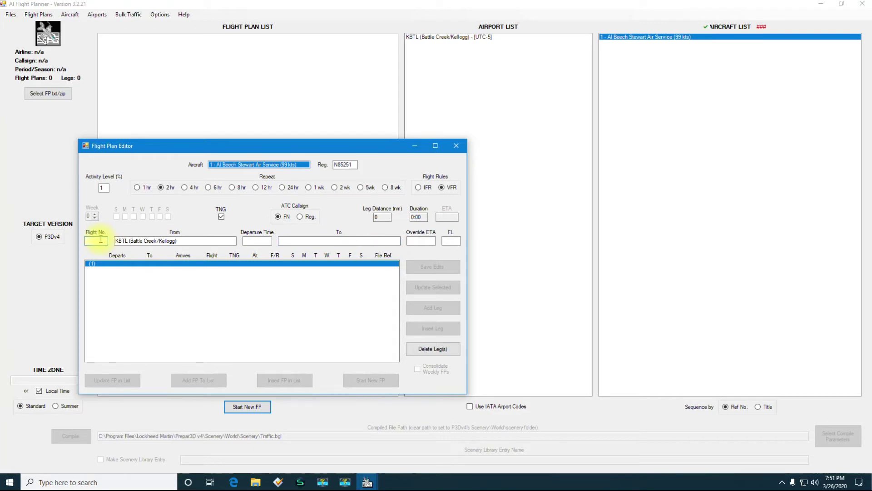
type("1")
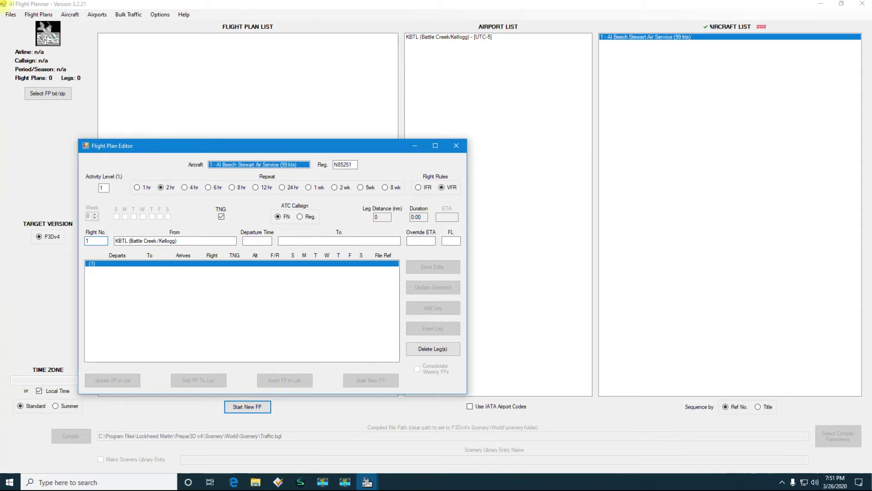
left_click(267, 241)
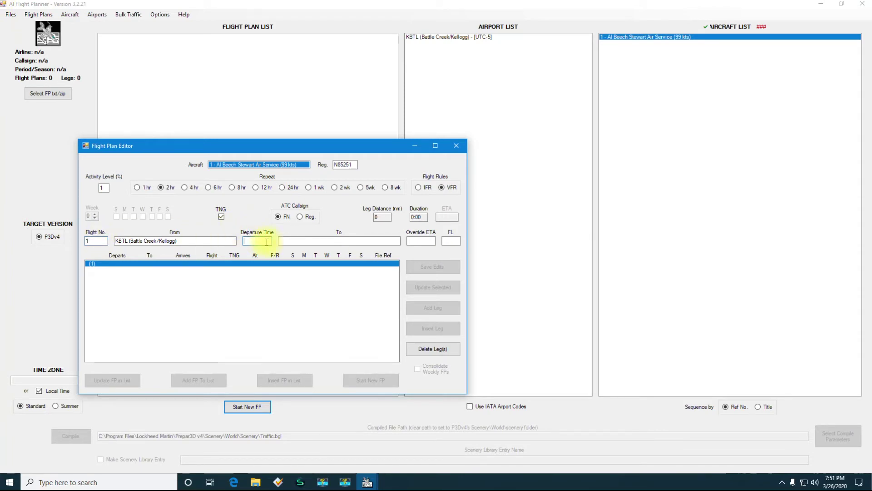
left_click(293, 241)
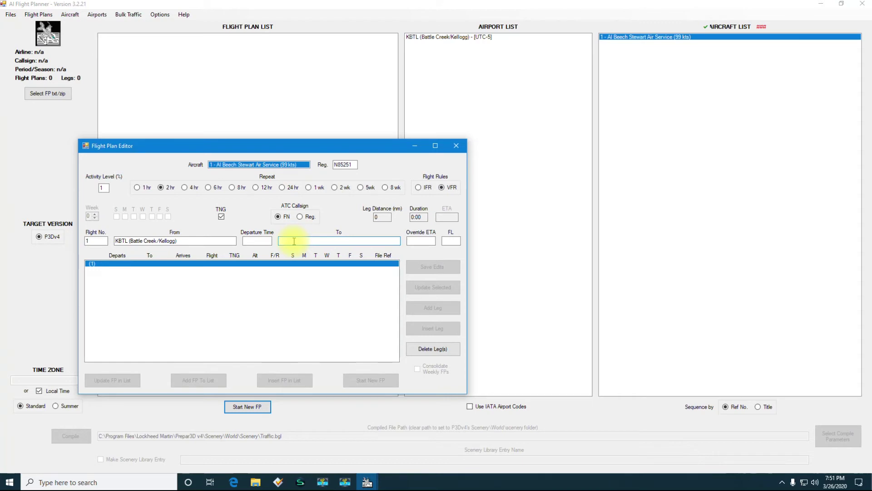
type("k")
type("my")
Step: Set the first leg's flight level to 25
left_click(416, 241)
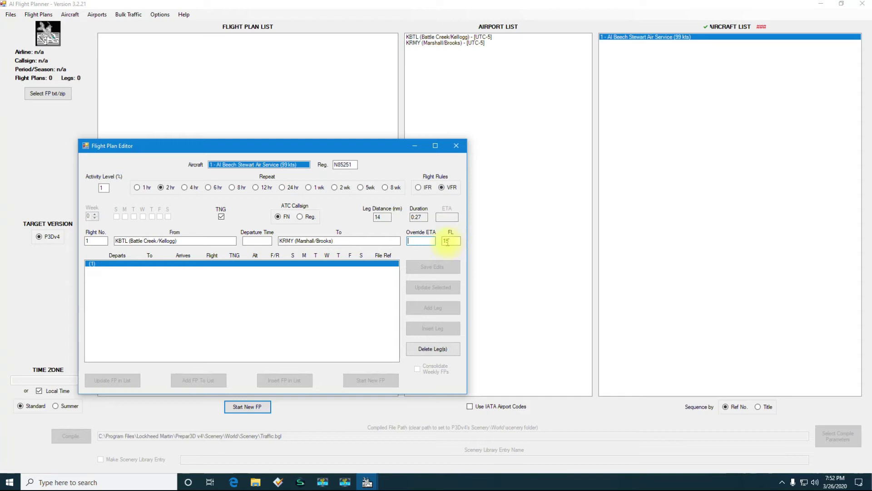
key("BackSpace")
type("20")
Step: Try to set the first leg's departure time to 13:00
left_click(253, 242)
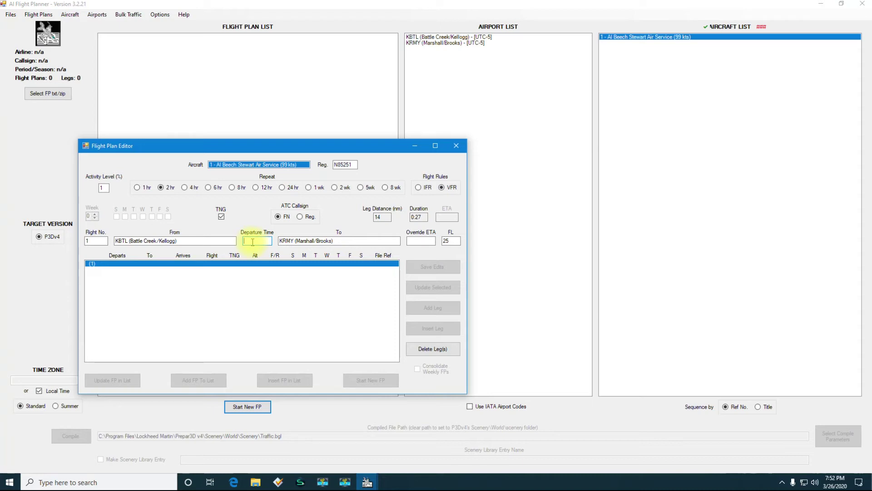
type("1300")
left_click(423, 241)
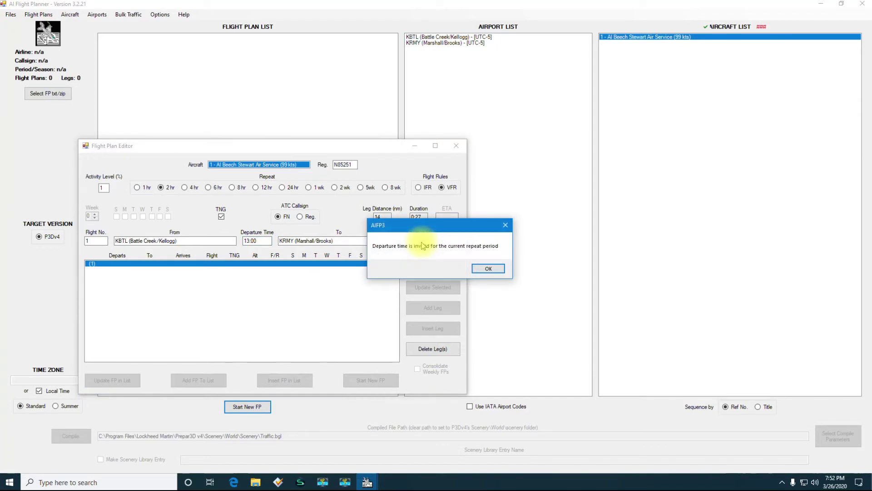
left_click(488, 269)
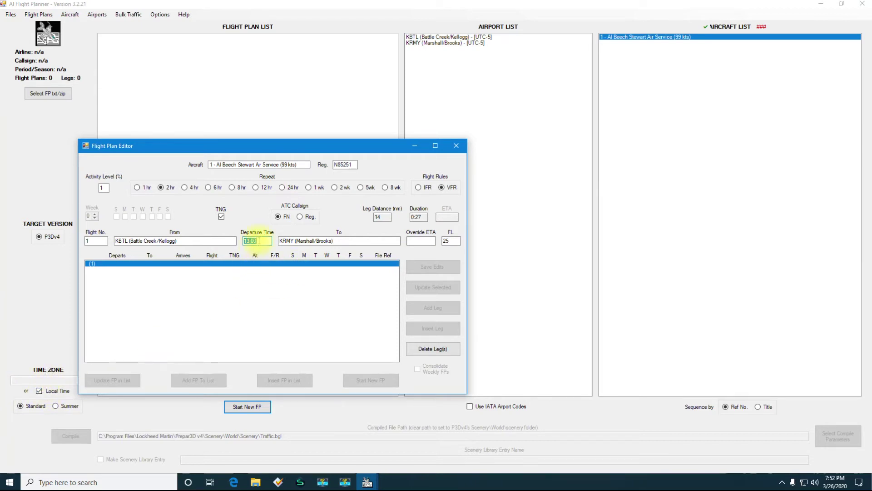
Step: Set the first leg's departure time to 01:00 and save the leg
type("100")
left_click(352, 241)
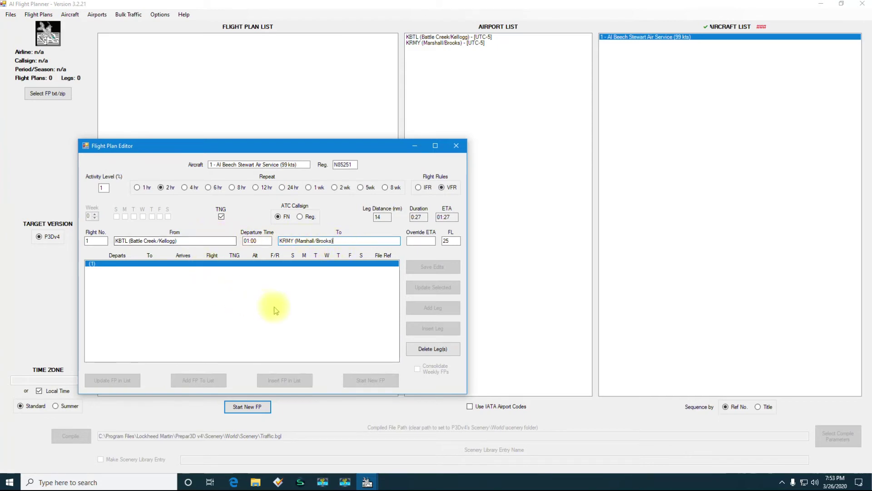
left_click(350, 292)
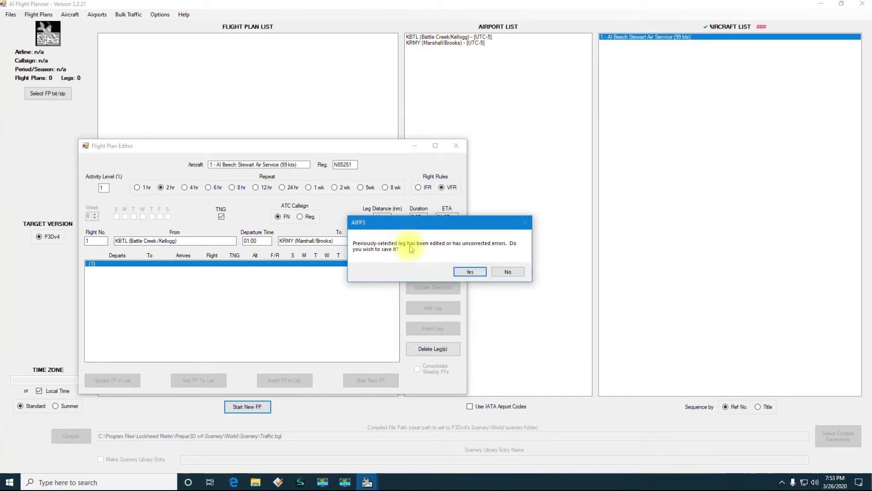
left_click(476, 272)
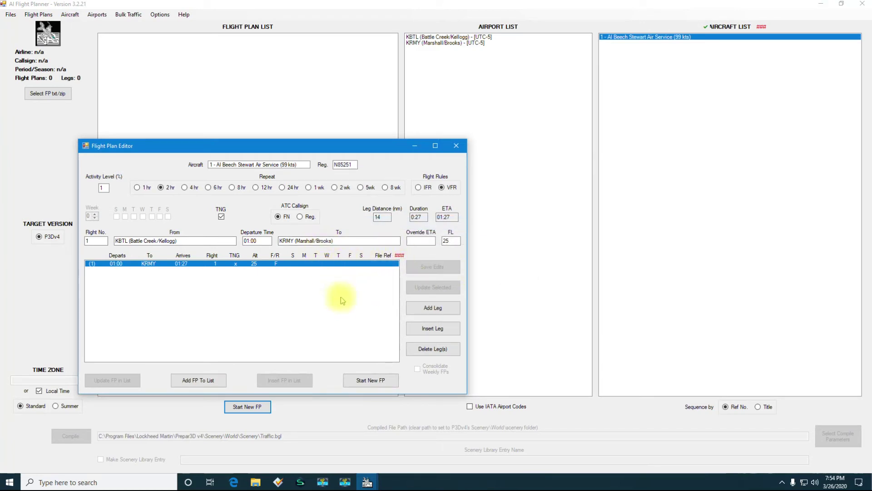
Step: Add a return leg as flight number 2 from KRMY to KBTL (Battle Creek/Kellogg) and save it
left_click(435, 313)
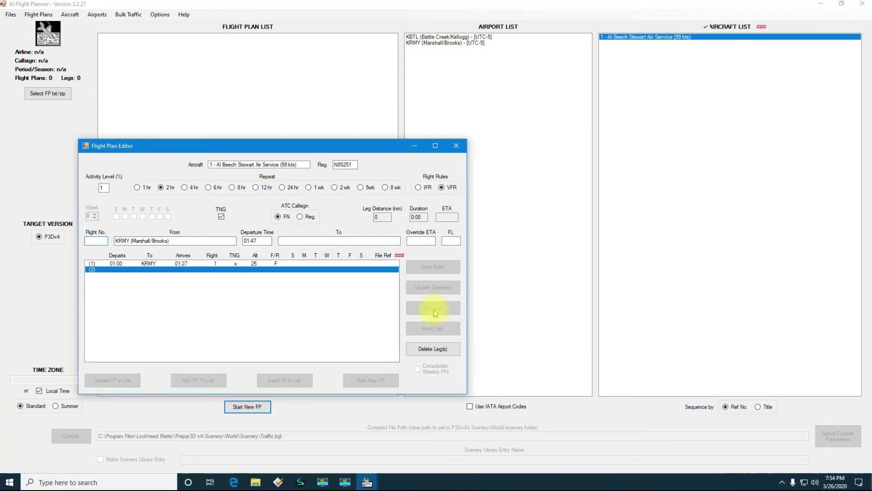
left_click(99, 239)
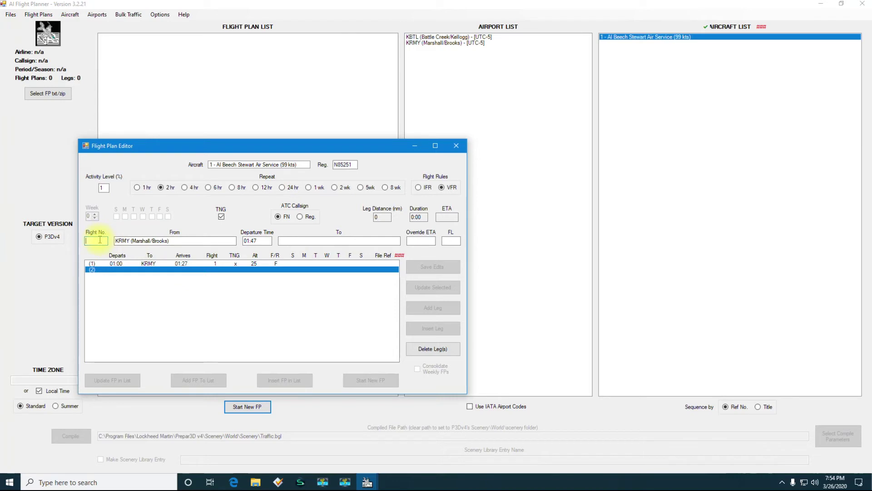
type("2")
left_click(168, 241)
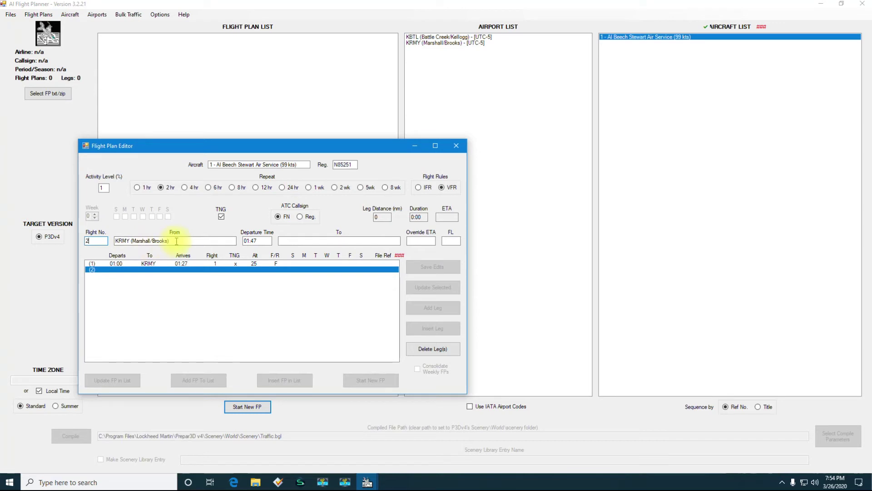
left_click(291, 241)
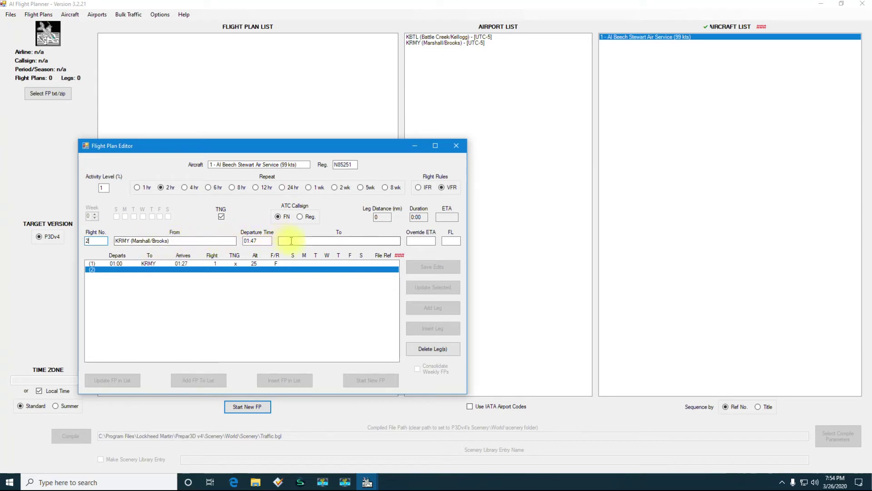
type("kbtl")
left_click(423, 241)
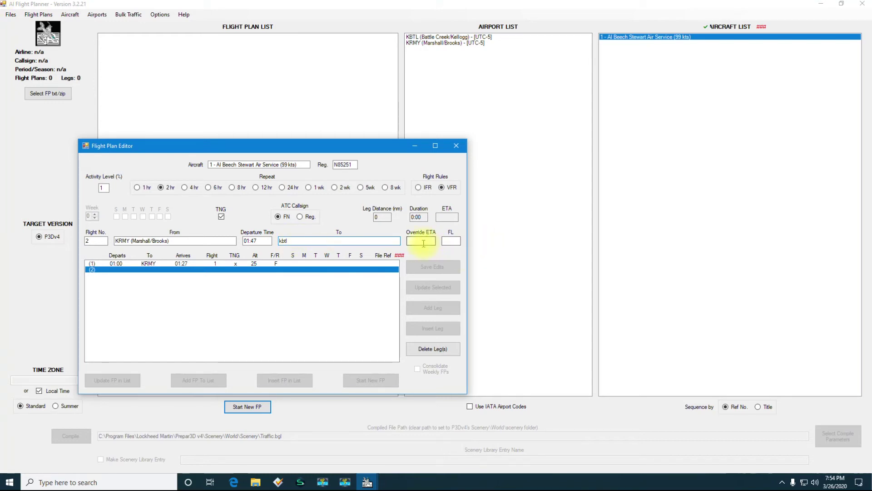
left_click(377, 218)
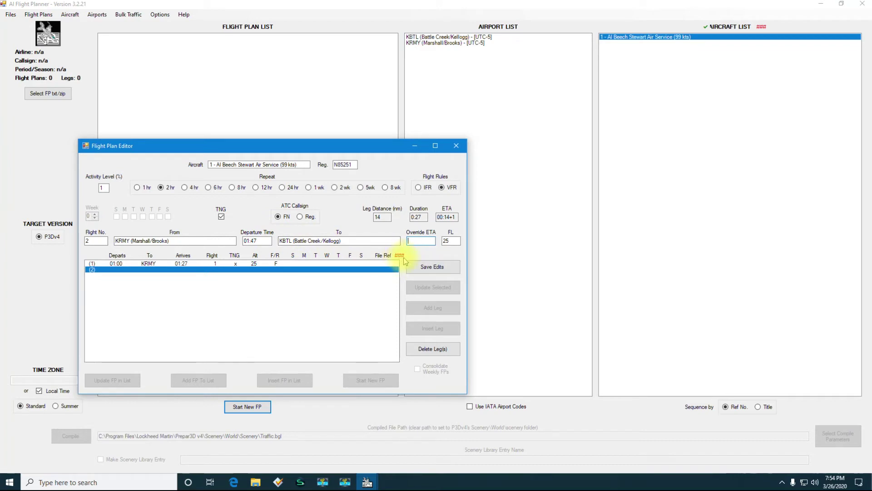
left_click(420, 268)
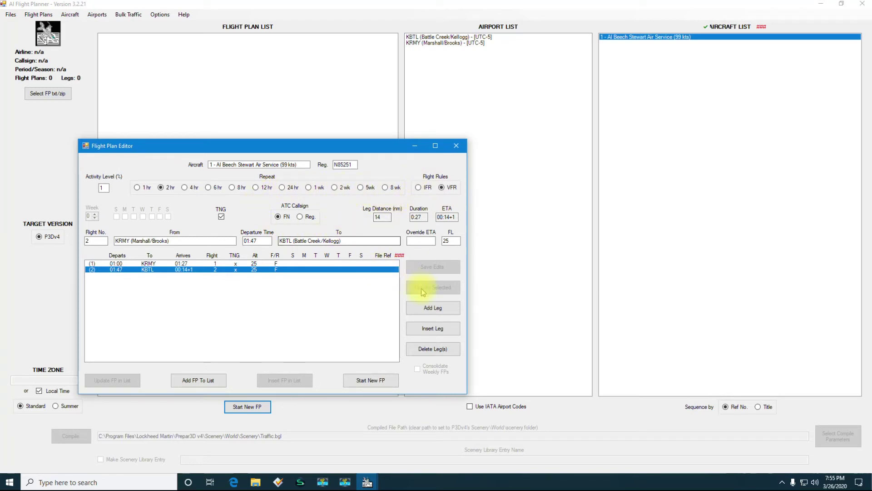
Step: Add the two-leg flight plan to the flight plan list and close the Flight Plan Editor
left_click(204, 386)
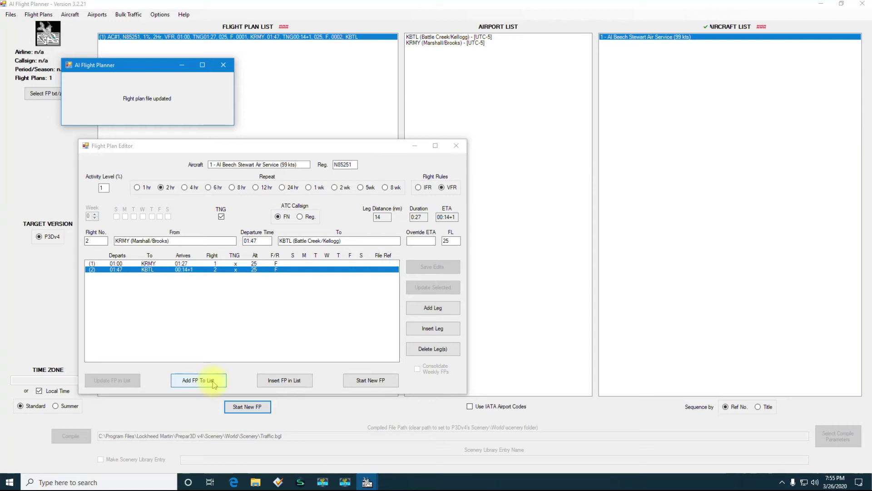
left_click(456, 146)
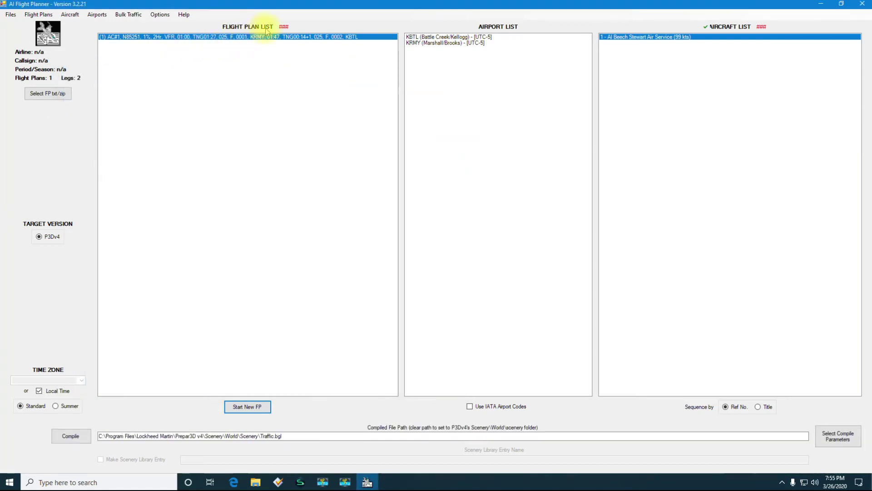
mouse_move(160, 41)
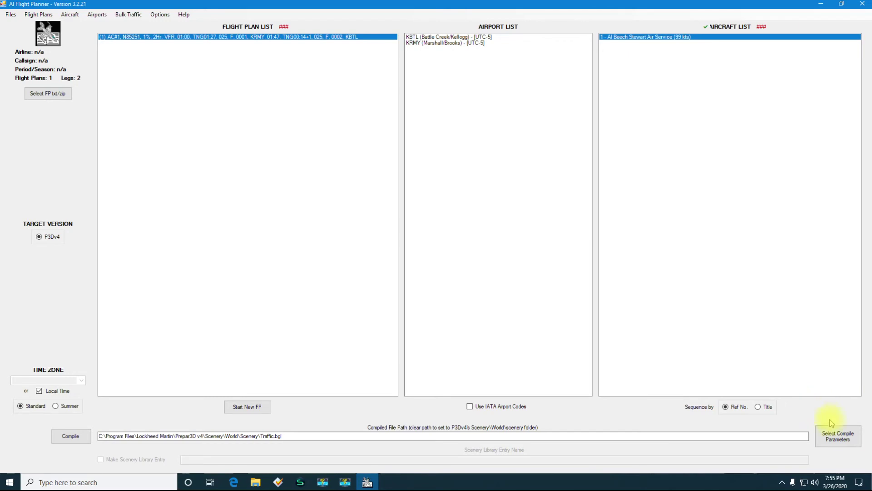
Step: Set the traffic file name to Traffic_KBTL.bgl in the compile parameters and compile the flight plan
left_click(843, 443)
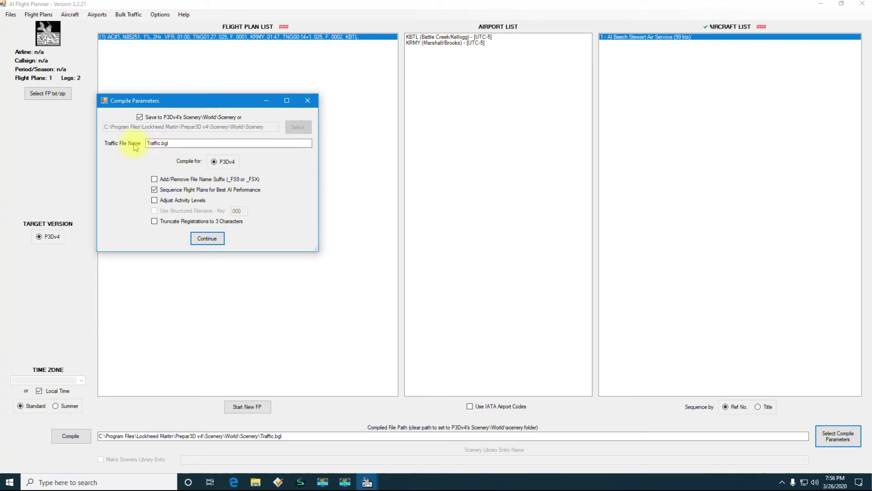
left_click(157, 143)
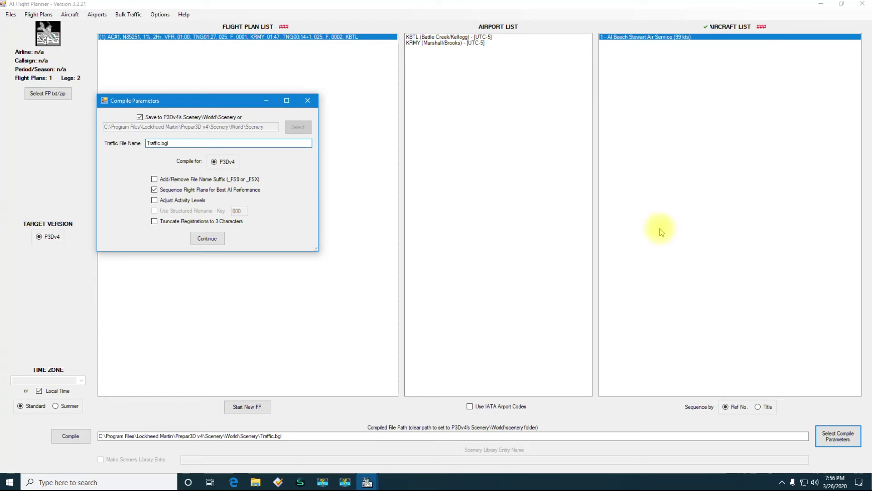
type("_")
type("_")
type("K")
type("BTL")
left_click(213, 240)
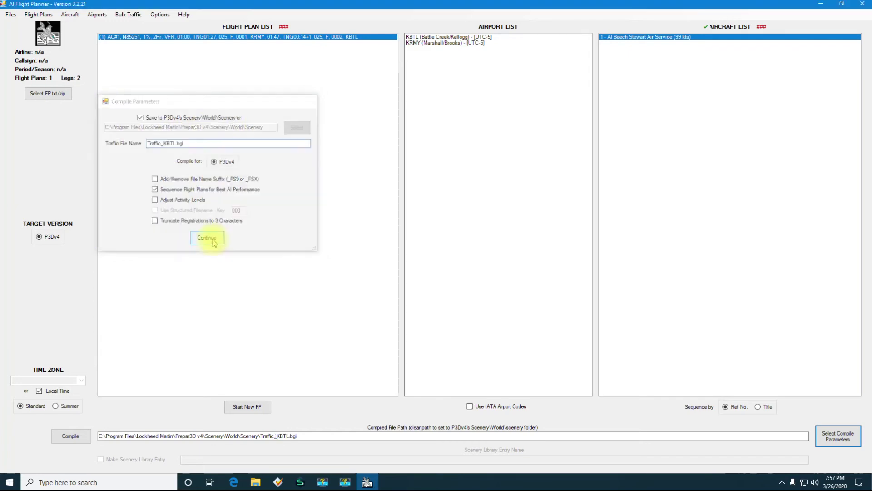
left_click(306, 436)
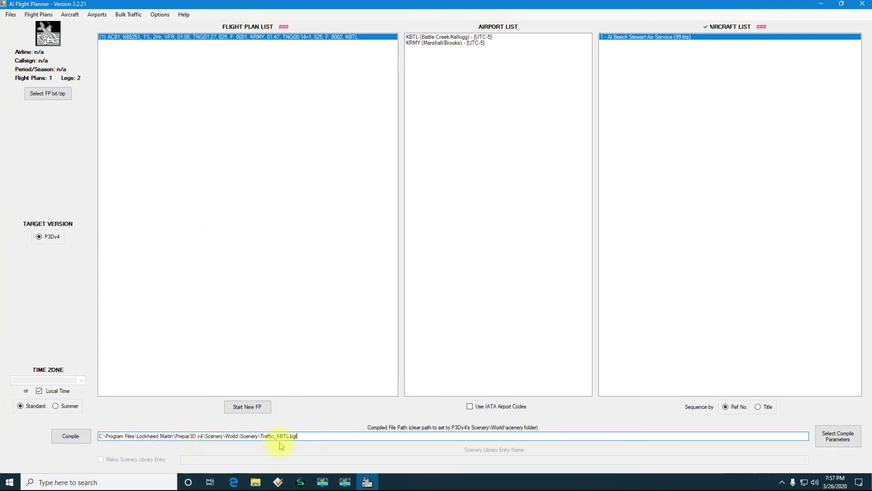
left_click(71, 437)
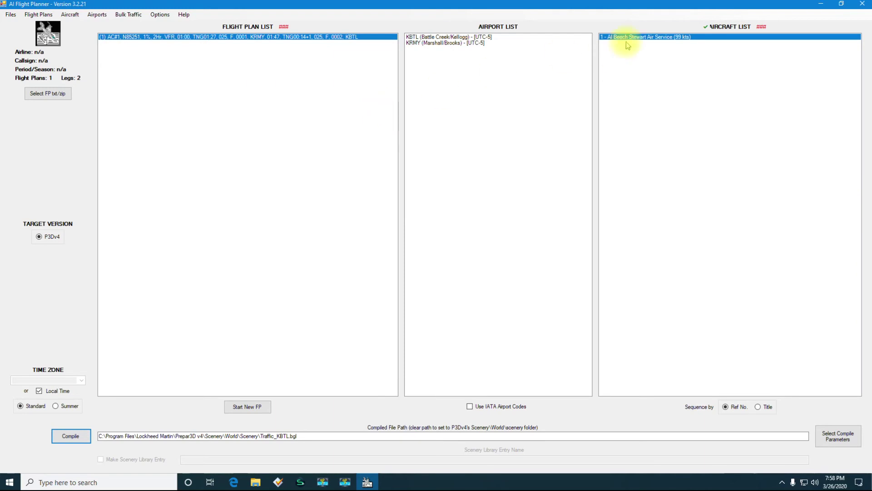
Step: Add the AI Beaver Yellow Blue from the AI Beaver folder to the aircraft list and close the Aircraft Editor
left_click(73, 15)
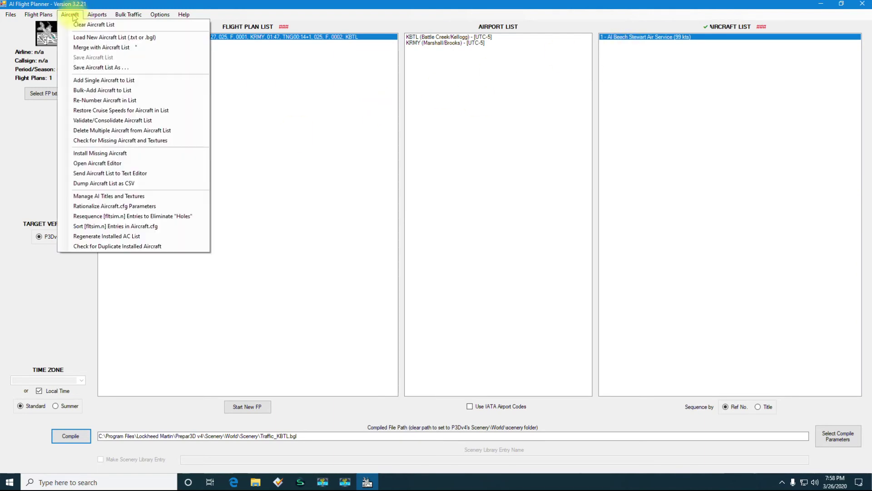
left_click(101, 81)
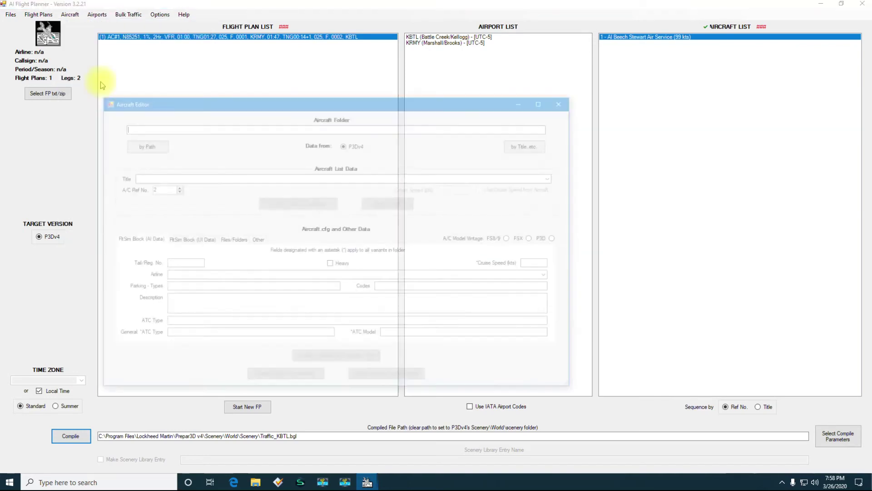
left_click(144, 144)
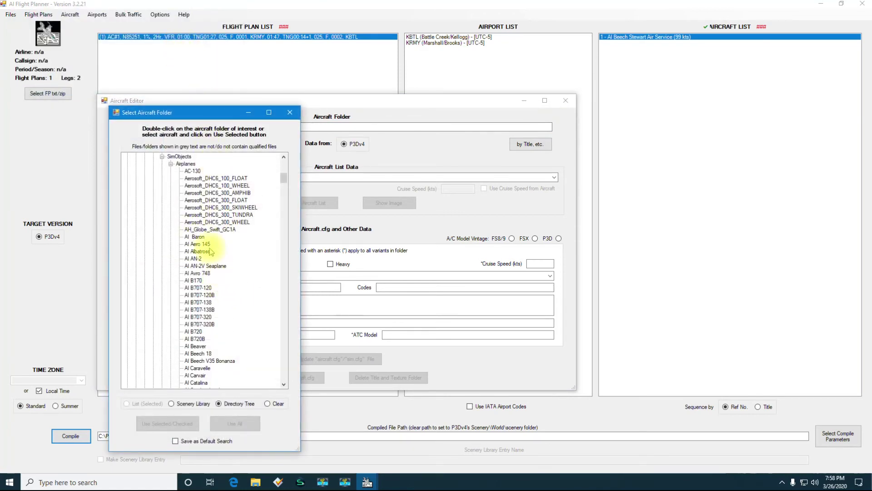
left_click(199, 347)
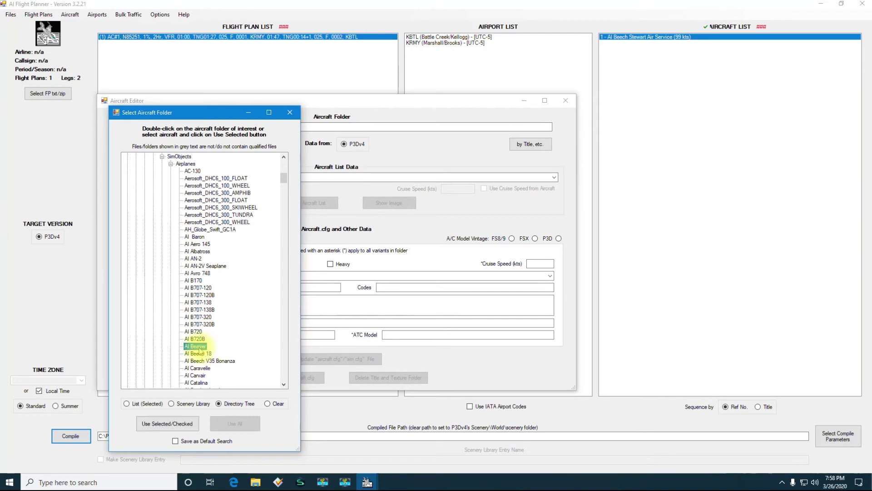
left_click(174, 428)
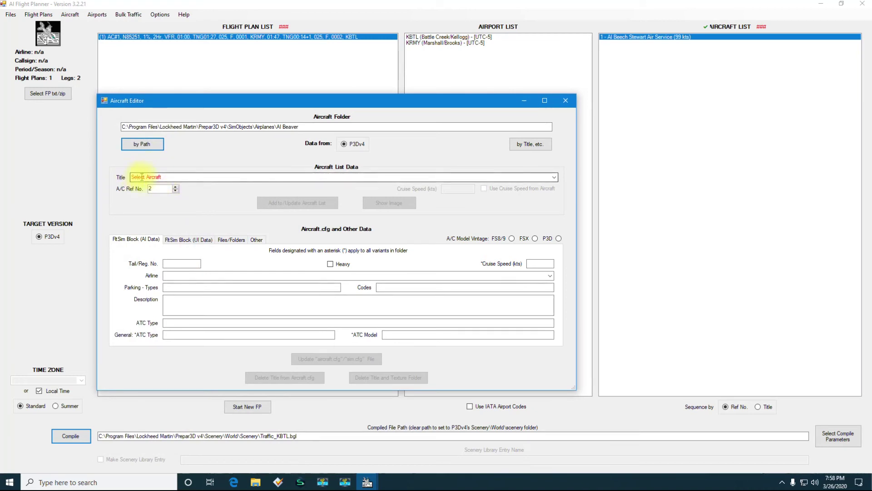
left_click(554, 178)
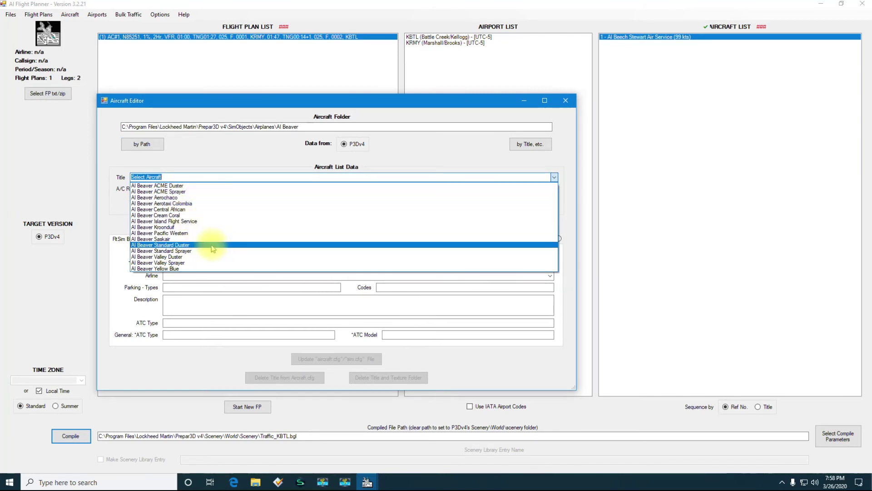
left_click(172, 268)
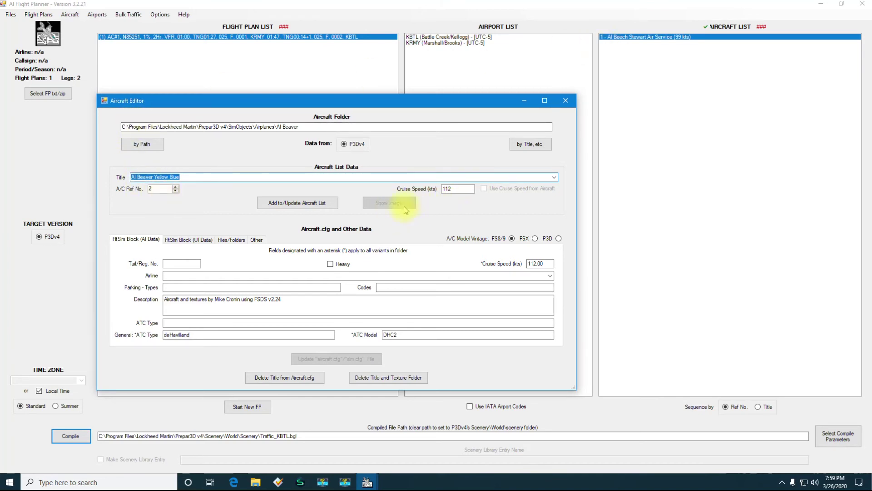
left_click(302, 207)
left_click(573, 99)
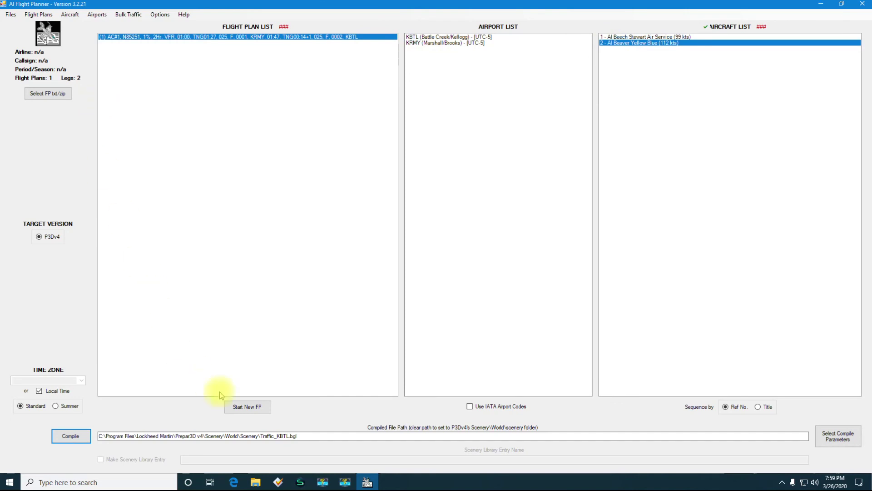
Step: Start a new flight plan for the AI Beaver Yellow Blue with a 4 hr repeat and the FN ATC callsign
left_click(256, 410)
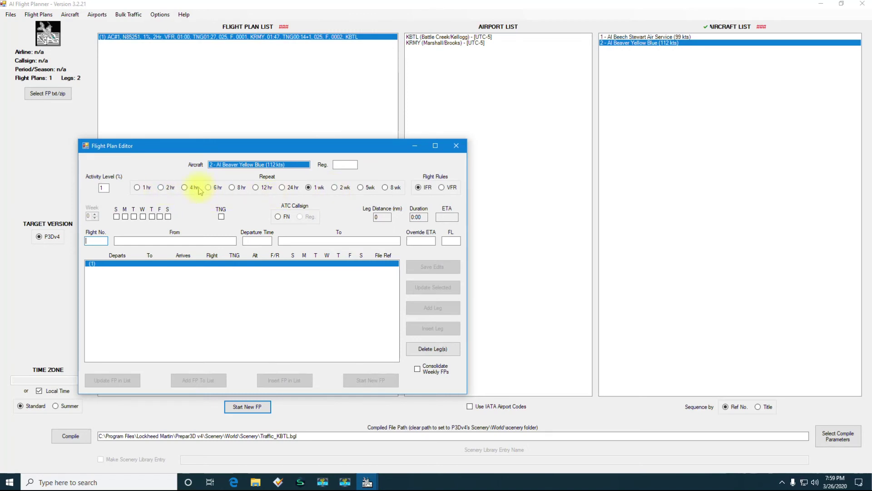
left_click(185, 188)
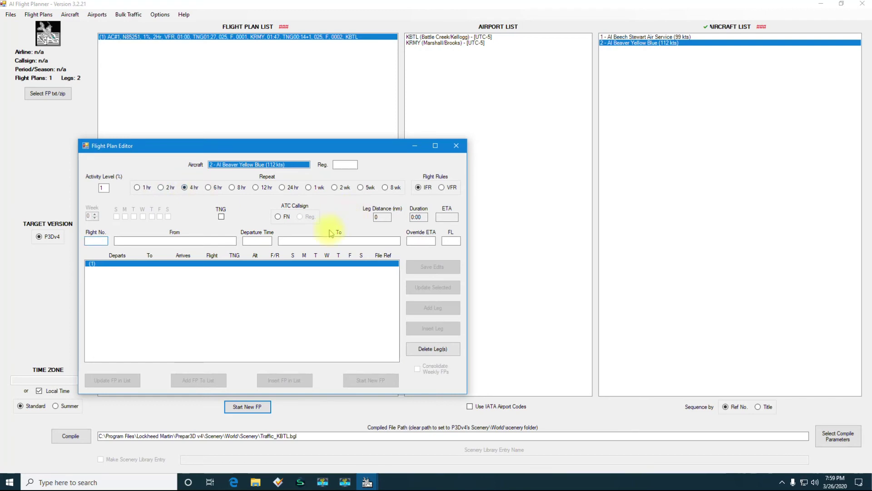
left_click(279, 218)
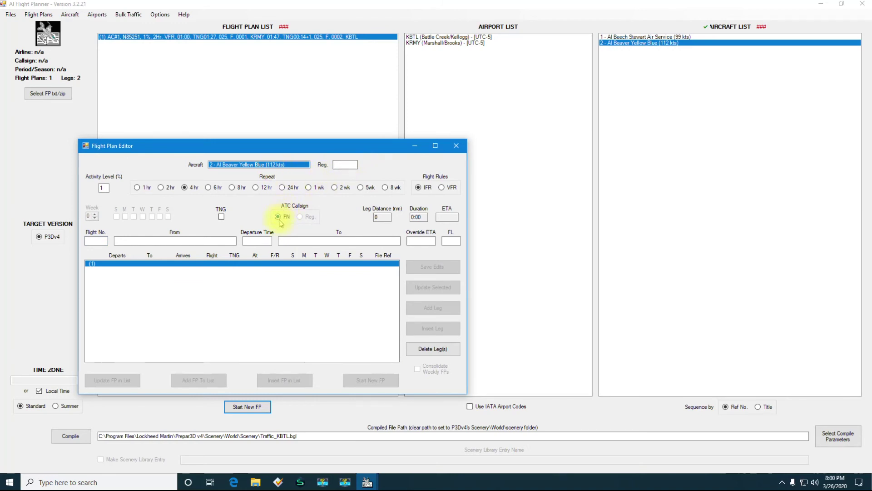
Step: Enter flight number 365 for the first leg, departing KRMY (Marshall/Brooks) at 02:30
left_click(102, 241)
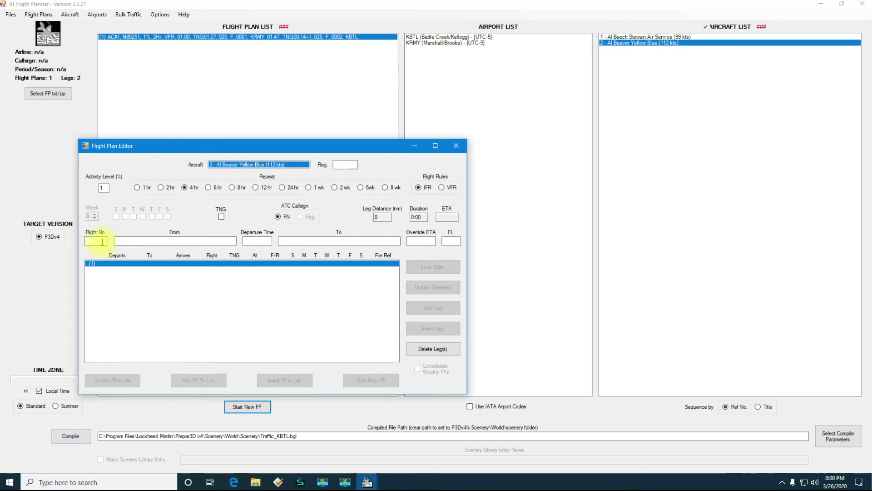
type("365")
left_click(154, 239)
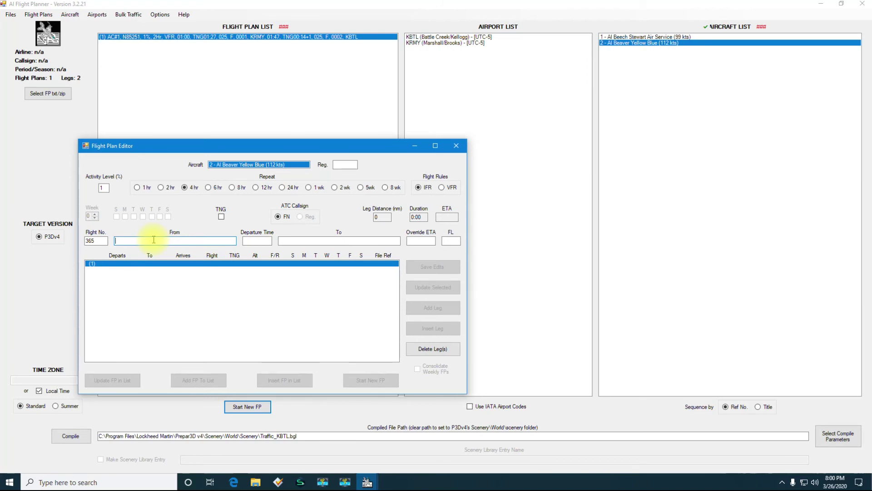
type("k")
type("mry")
left_click(257, 239)
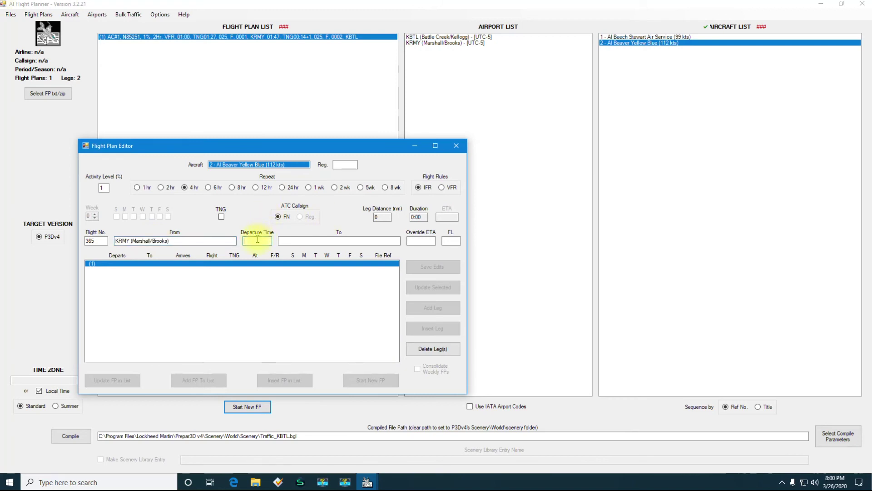
type("230")
Step: Set the first leg's destination to KBTL (Battle Creek/Kellogg) under VFR flight rules and save the leg
left_click(317, 241)
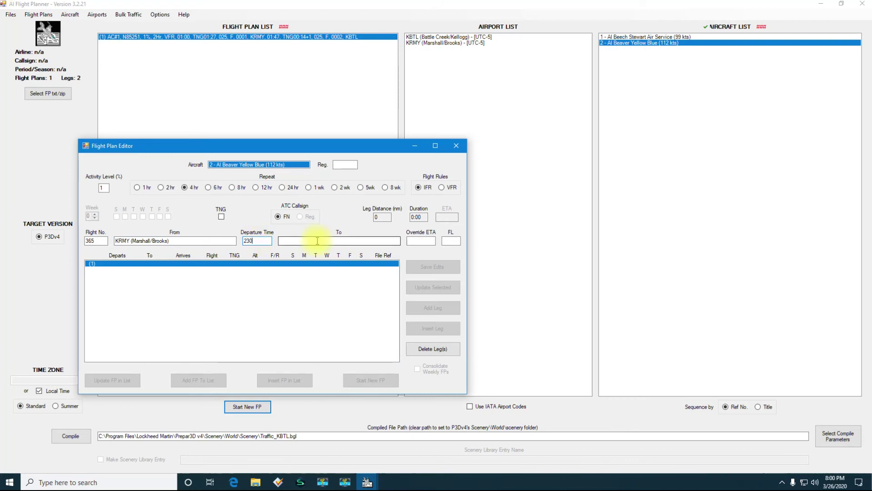
type("k")
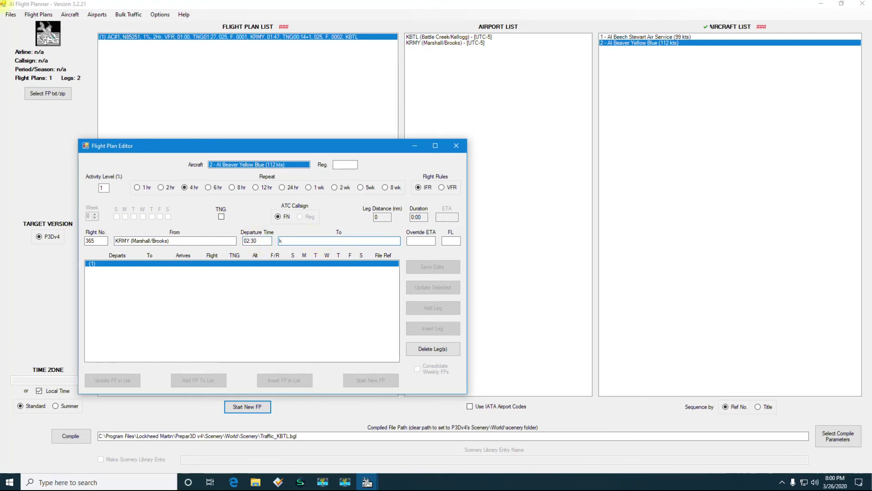
type("btl")
left_click(425, 242)
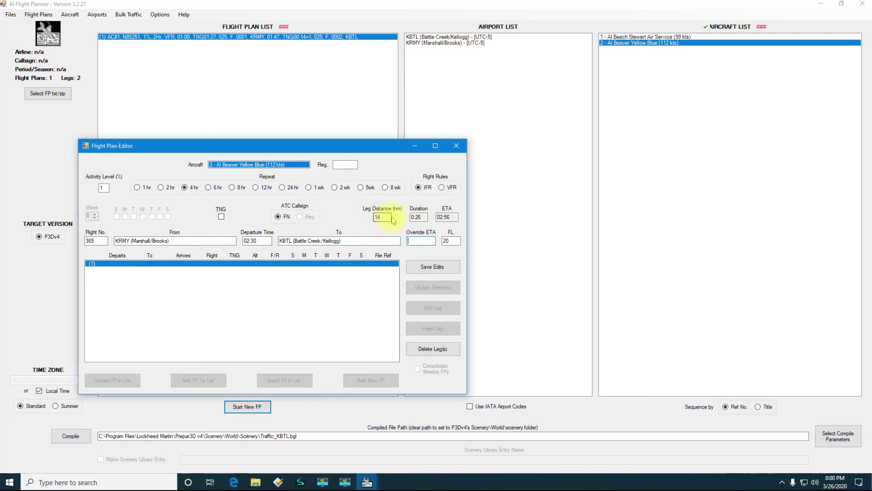
left_click(456, 241)
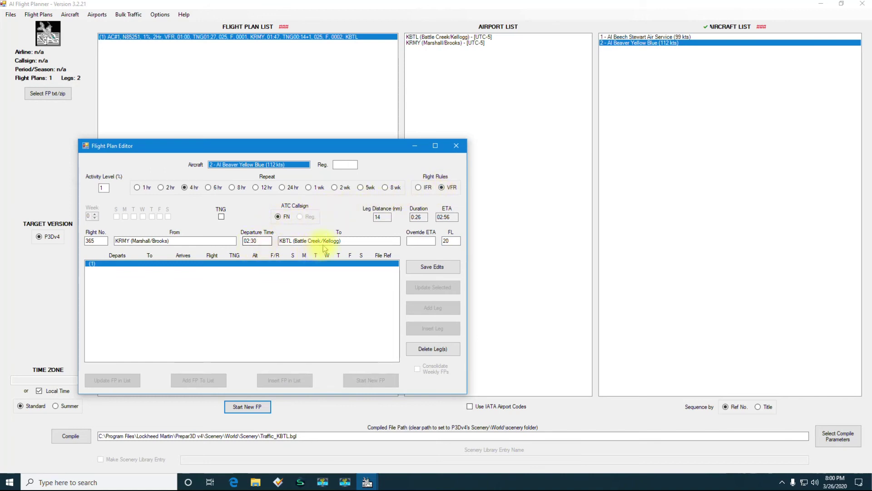
left_click(428, 269)
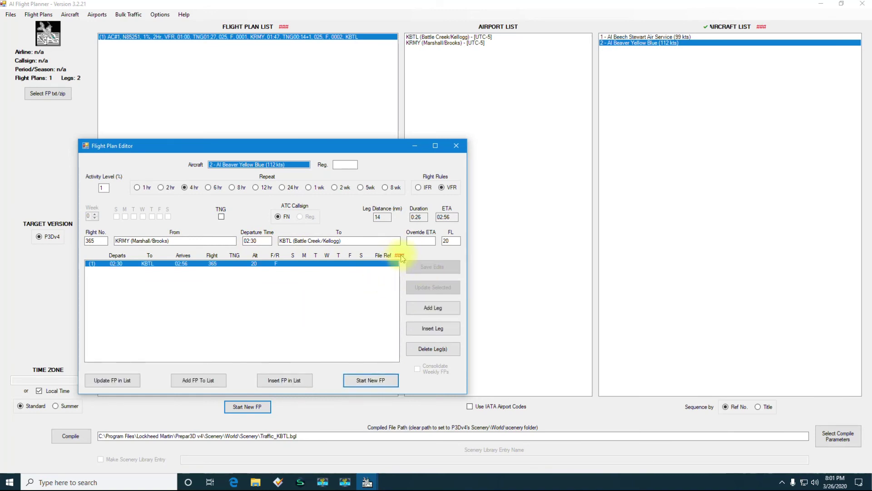
Step: Add a return leg as flight number 200 from KBTL to KRMY (Marshall/Brooks) at FL 15 and save it
left_click(336, 302)
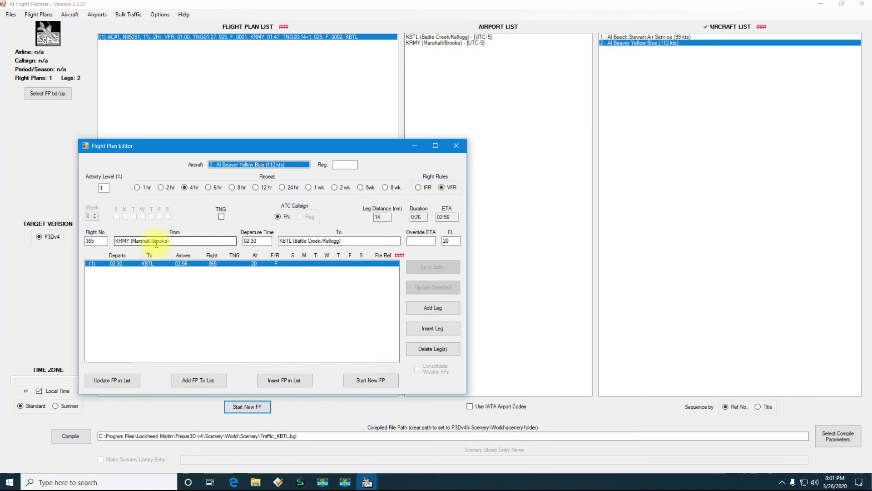
left_click(441, 313)
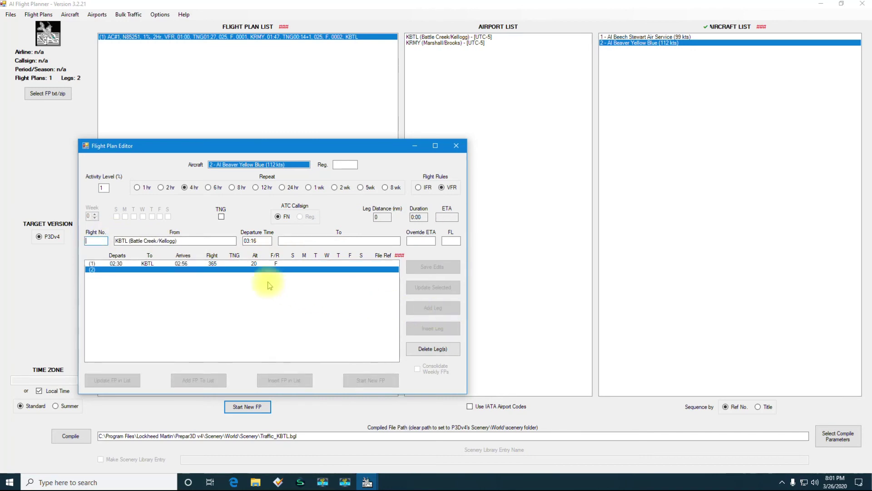
left_click(297, 242)
type("kmy")
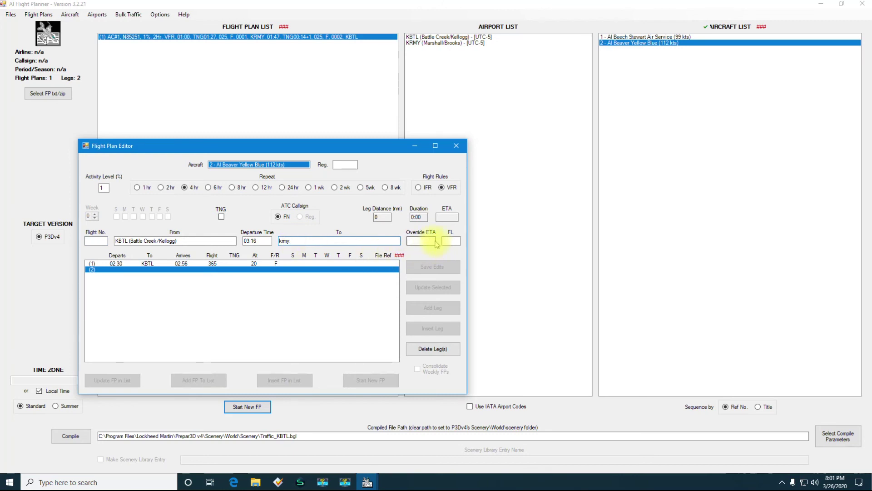
left_click(451, 241)
type("15")
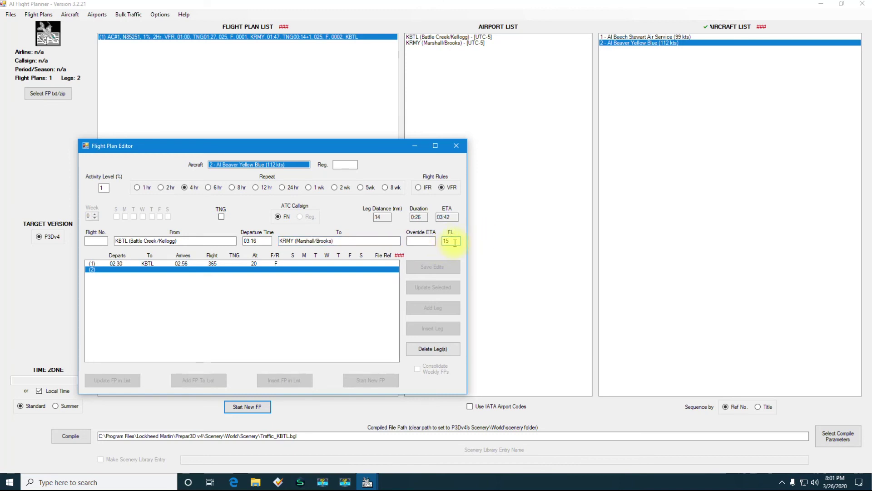
left_click(106, 241)
type("200")
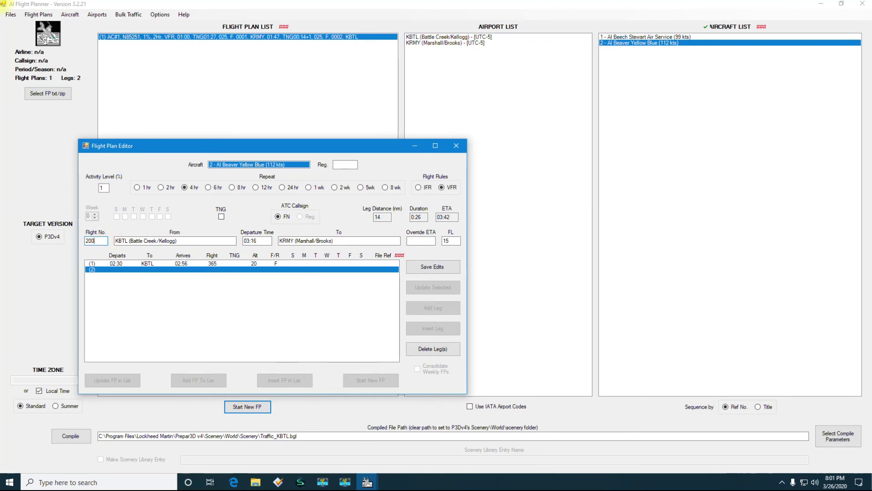
left_click(422, 240)
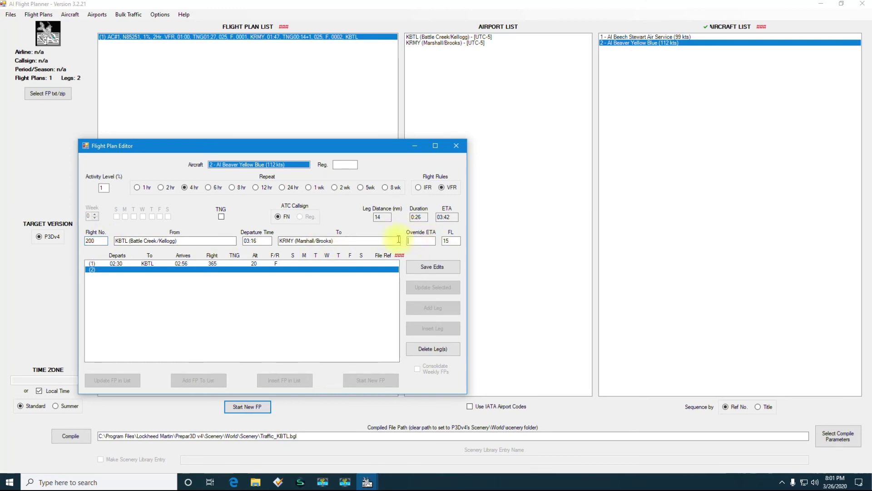
left_click(432, 272)
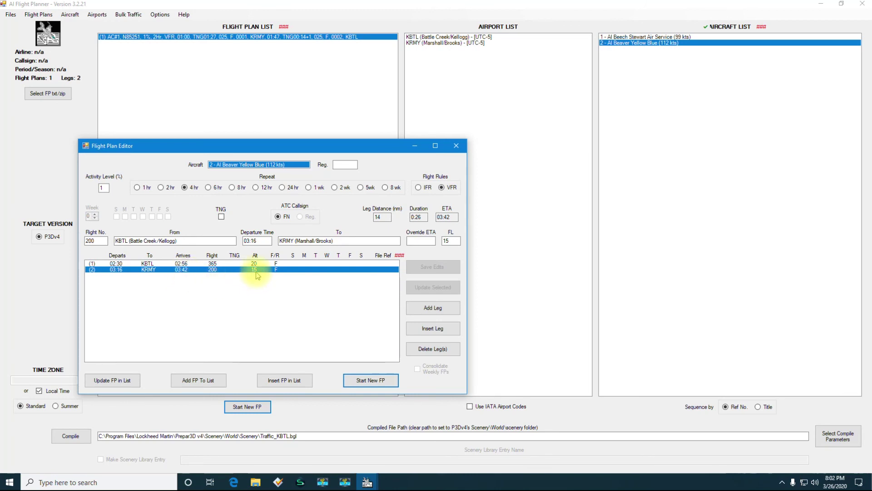
Step: Add the Beaver's two-leg flight plan to the flight plan list and close the Flight Plan Editor
left_click(372, 241)
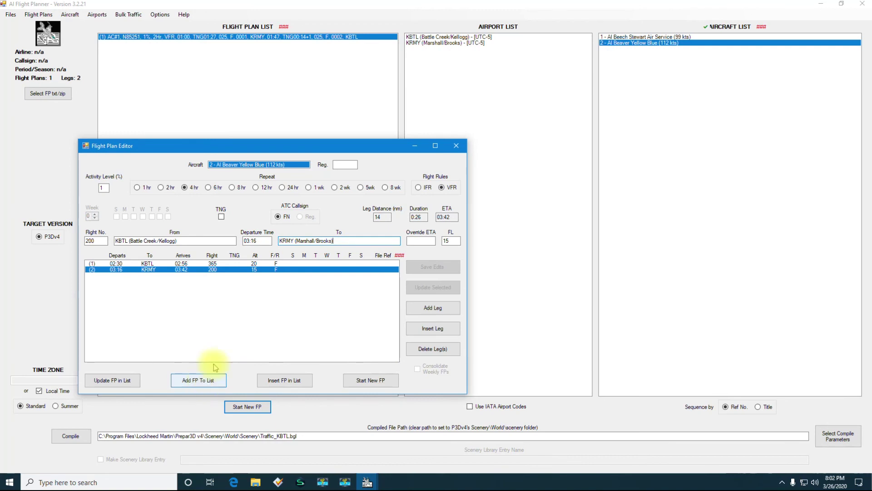
left_click(202, 385)
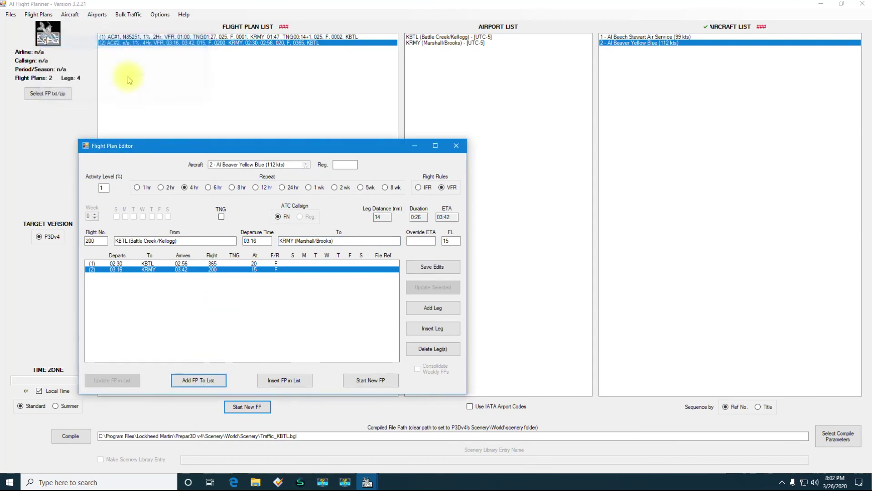
left_click(456, 145)
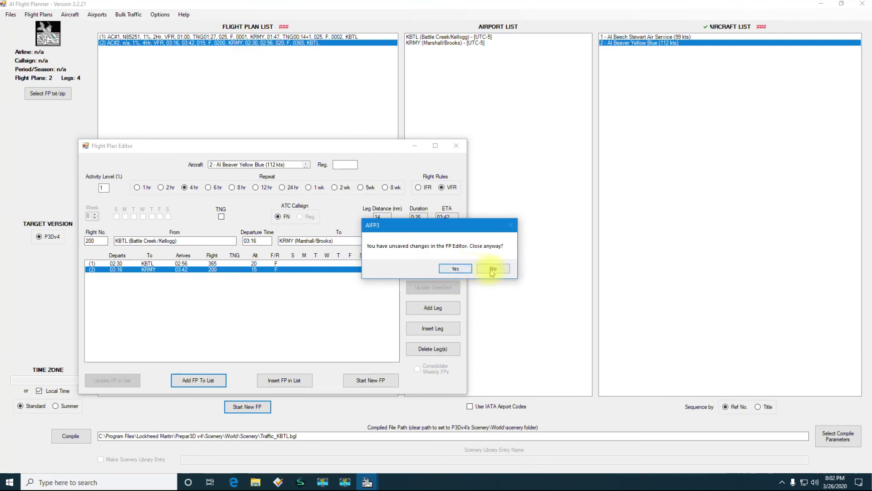
left_click(458, 270)
left_click(208, 92)
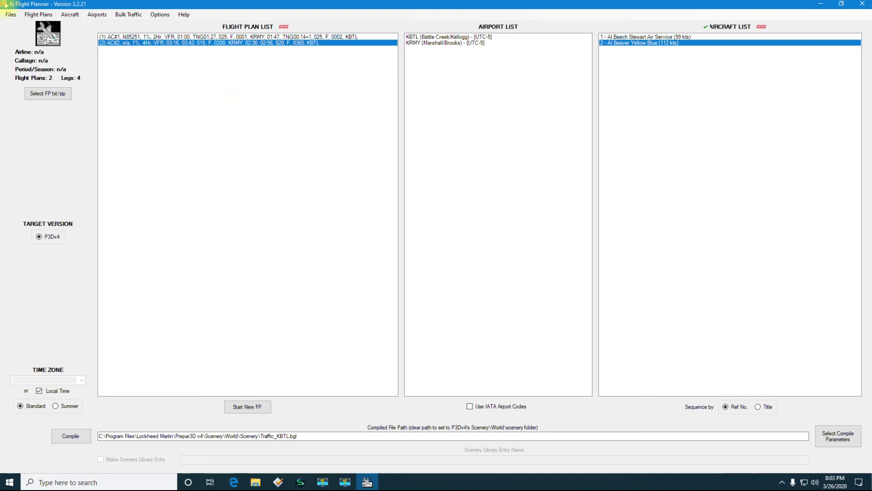
Step: Save the flight plan file set as Flightplans_KRMY.txt in the AIFP3221 FlightPlans folder
left_click(10, 16)
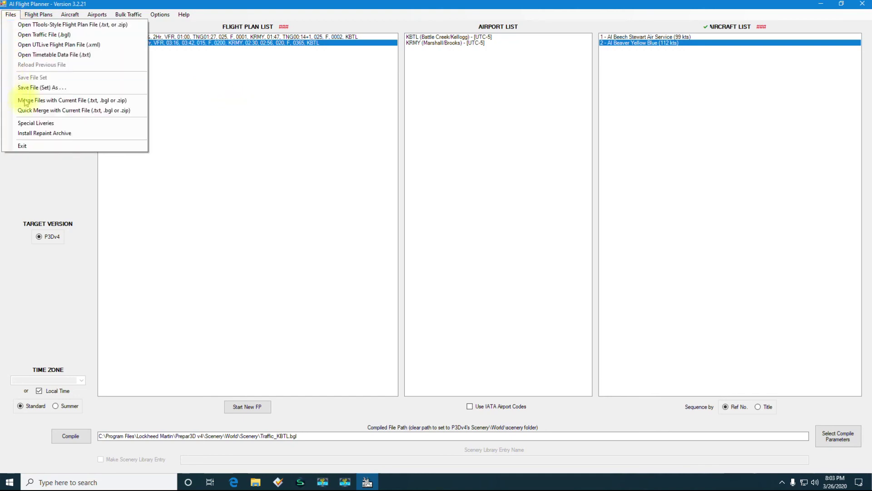
left_click(39, 88)
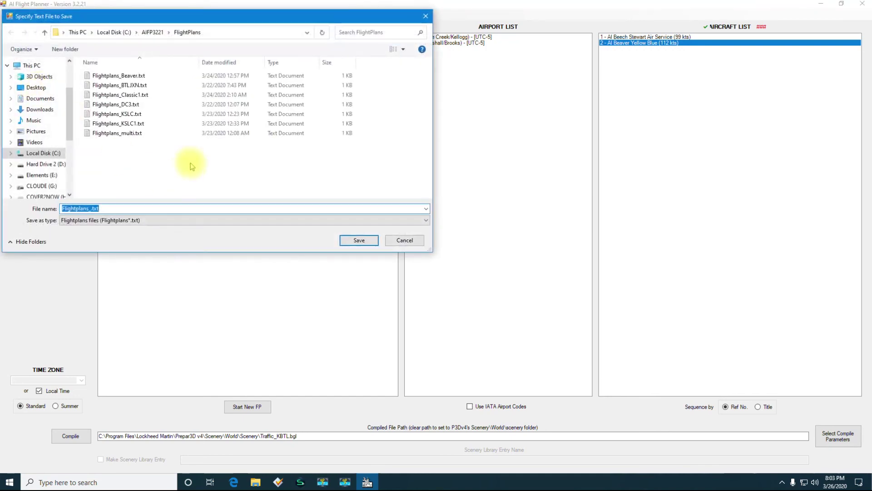
left_click(91, 209)
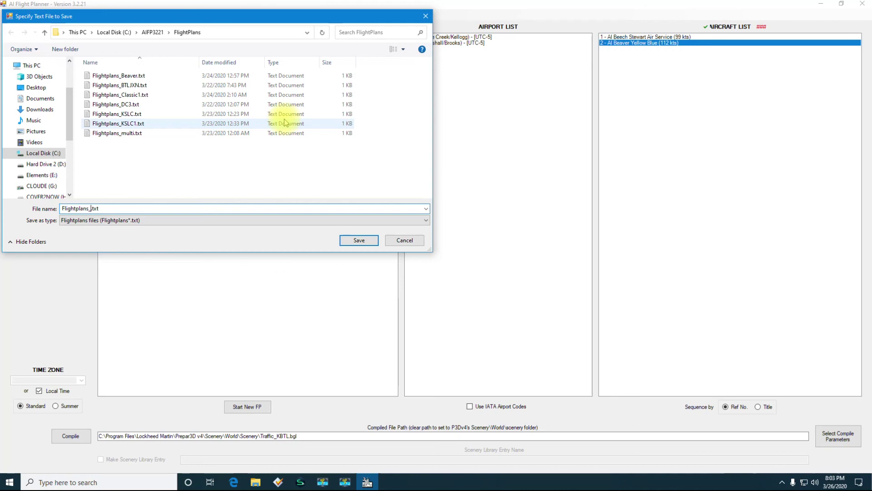
type("KRMY")
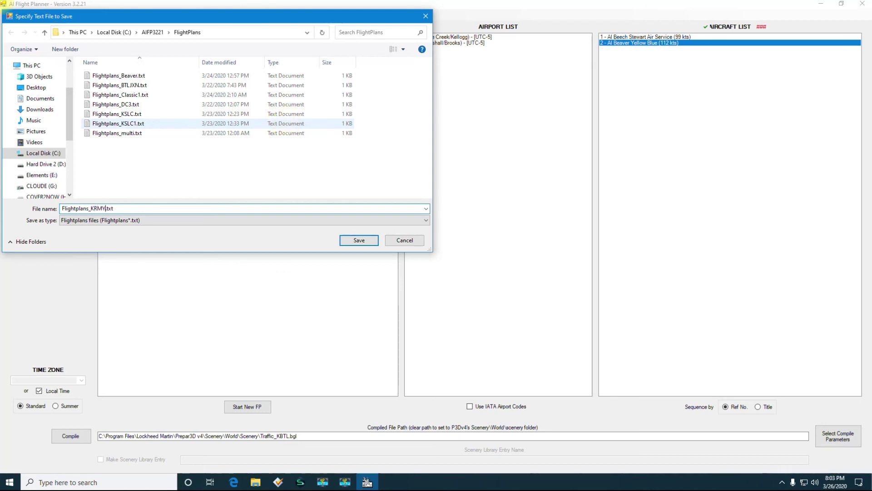
left_click(364, 240)
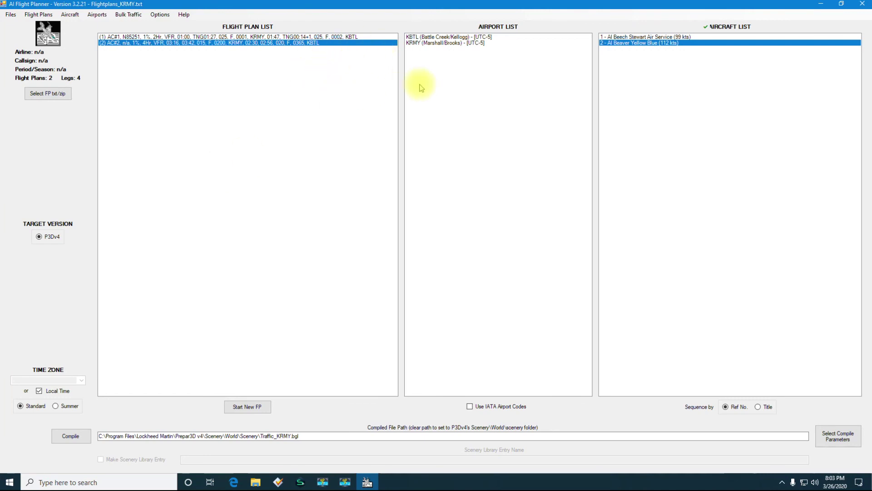
right_click(625, 37)
left_click(413, 126)
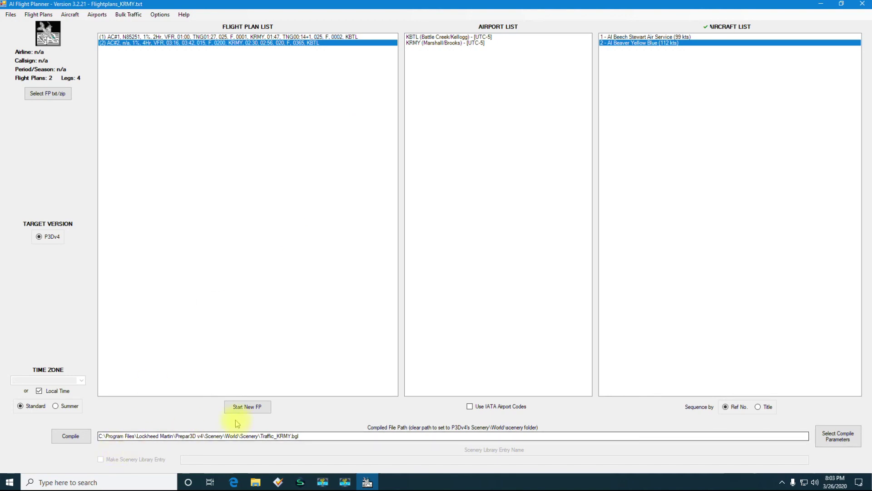
Step: Compile the flight plans to Traffic_KRMY.bgl in Prepar3D v4's Scenery\World\Scenery folder and close AI Flight Planner
mouse_move(225, 49)
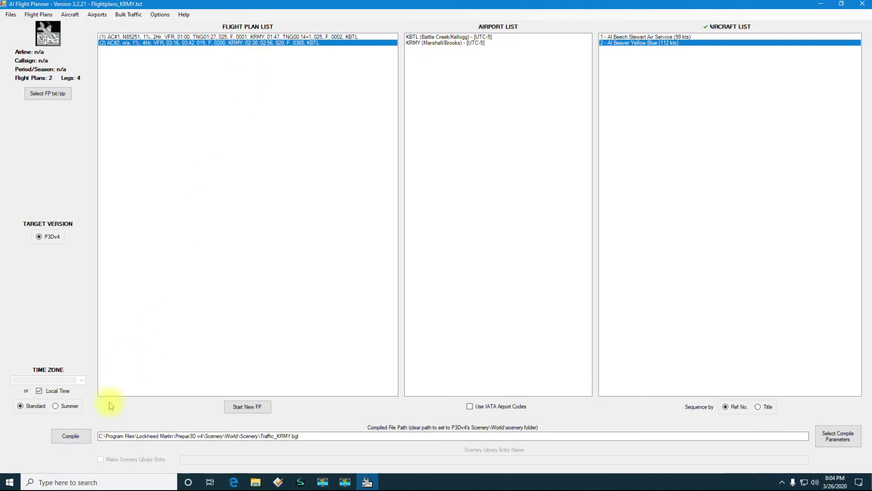
left_click(76, 442)
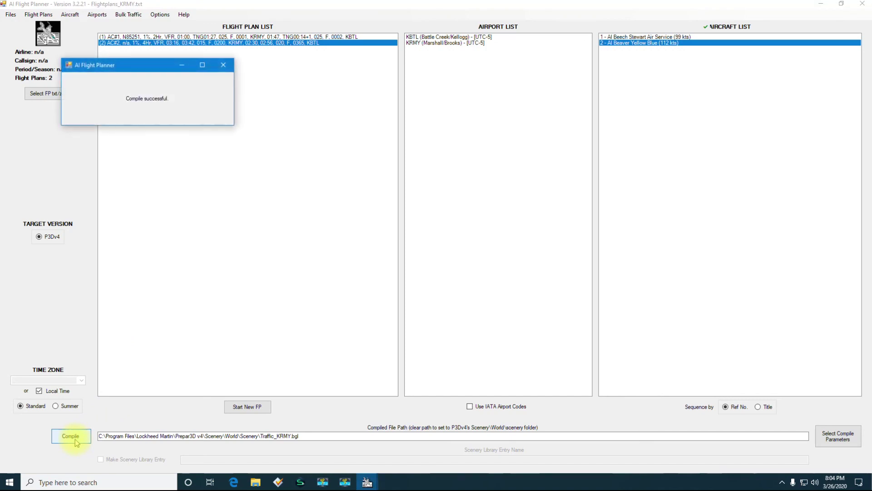
key("Return")
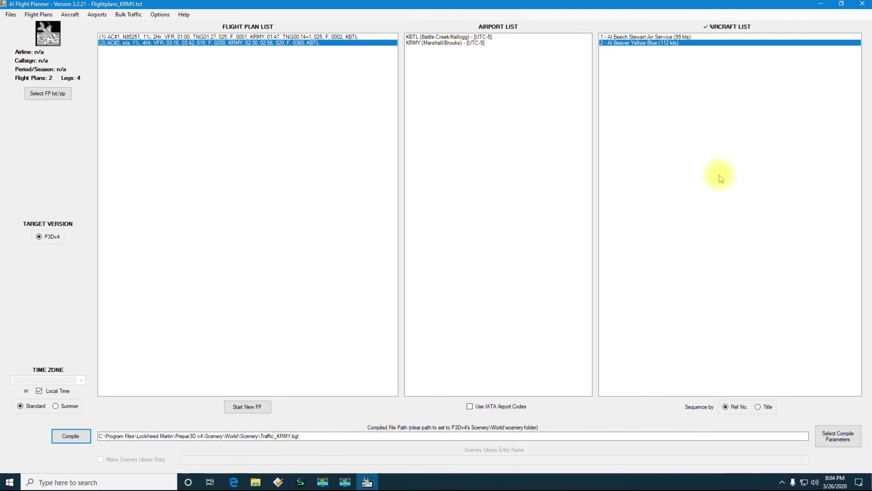
left_click(862, 4)
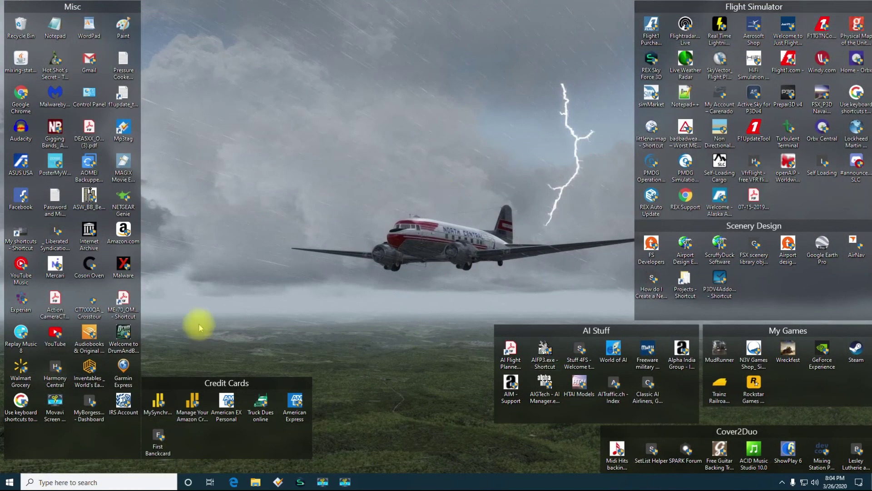
Step: Switch to File Explorer, look through the AIFP3221 folder on Local Disk (C:), and close the window
left_click(256, 483)
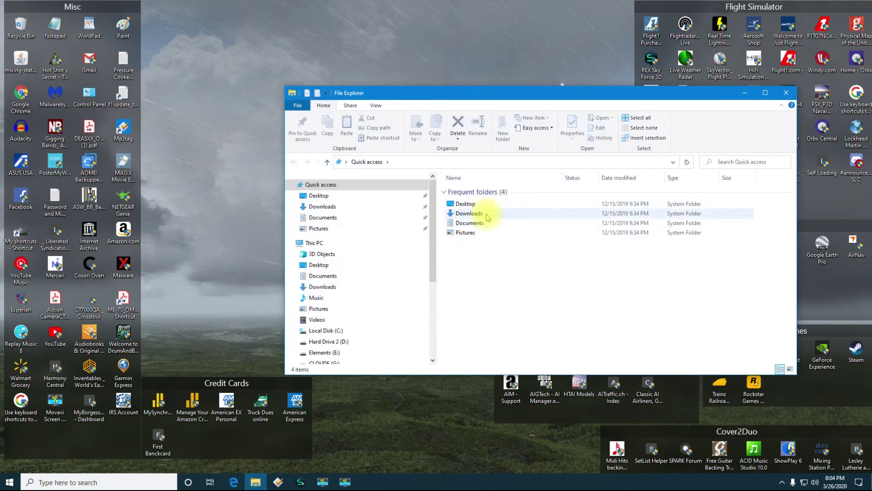
left_click(336, 330)
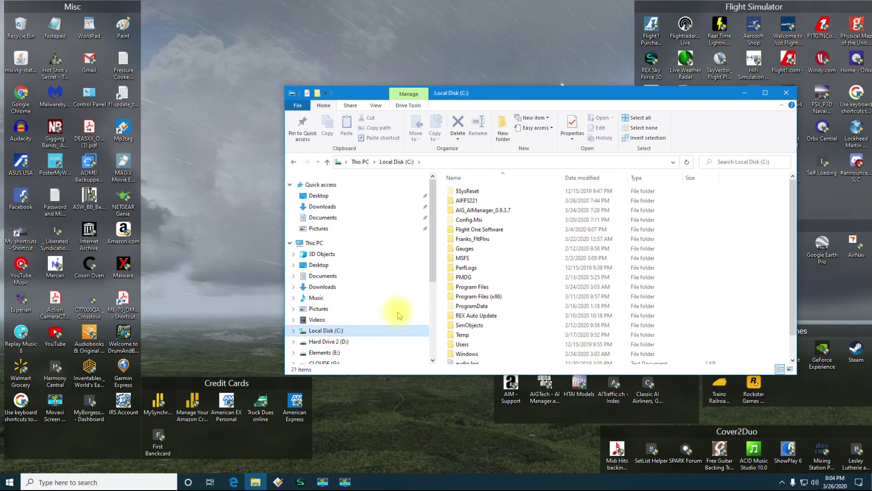
double_click(472, 205)
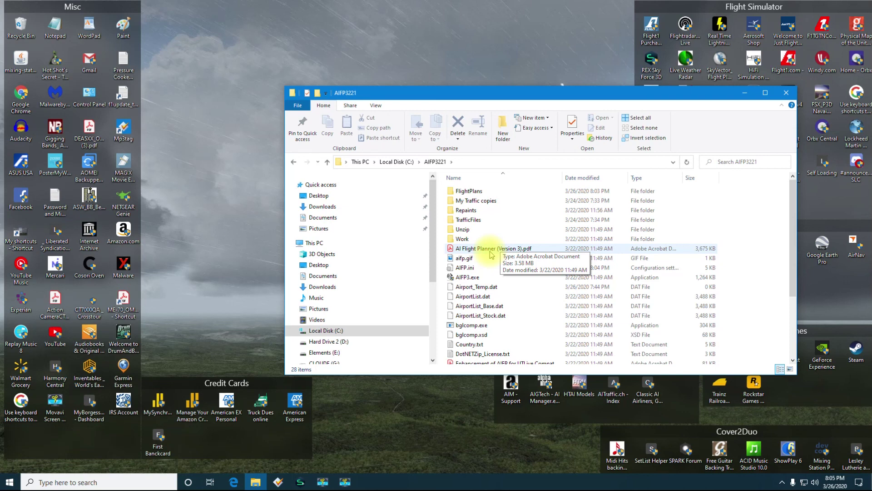
left_click(787, 94)
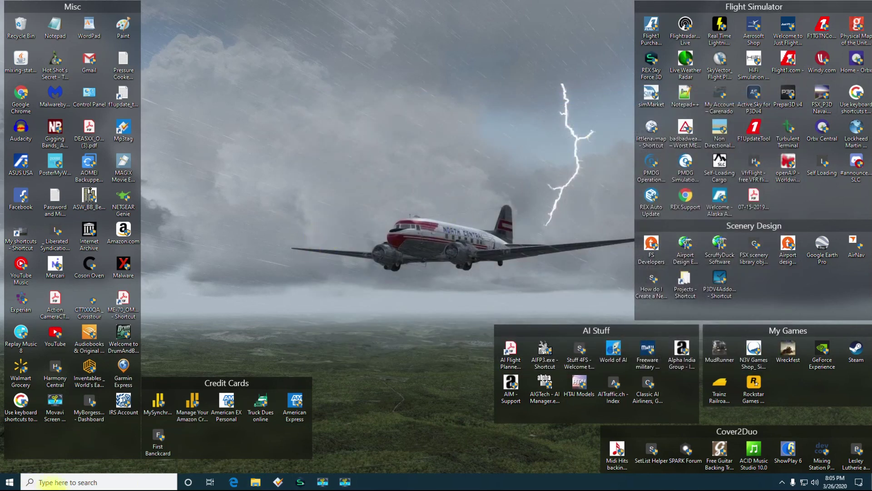
Step: Check the compiled traffic files in C:\Program Files\Lockheed Martin\Prepar3D v4\Scenery\World\scenery using File Explorer, then close the window
left_click(256, 483)
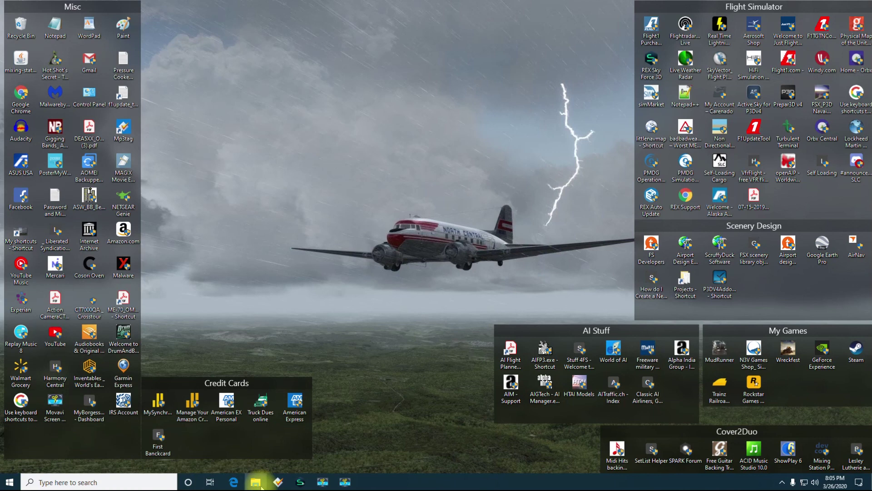
left_click(326, 330)
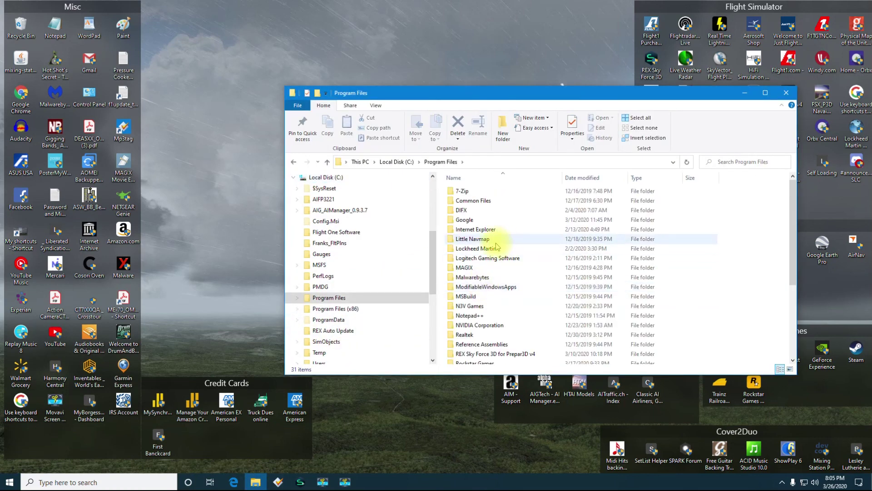
double_click(485, 245)
left_click(482, 193)
double_click(482, 195)
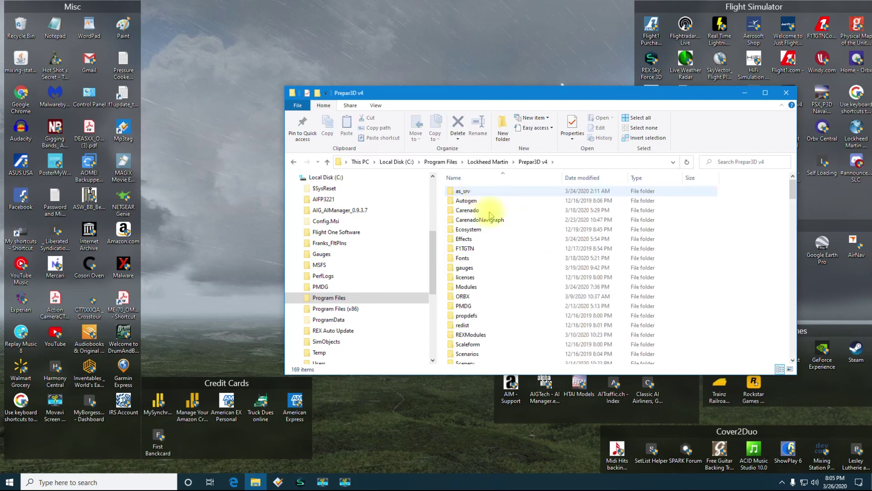
scroll(502, 322, "down", 3)
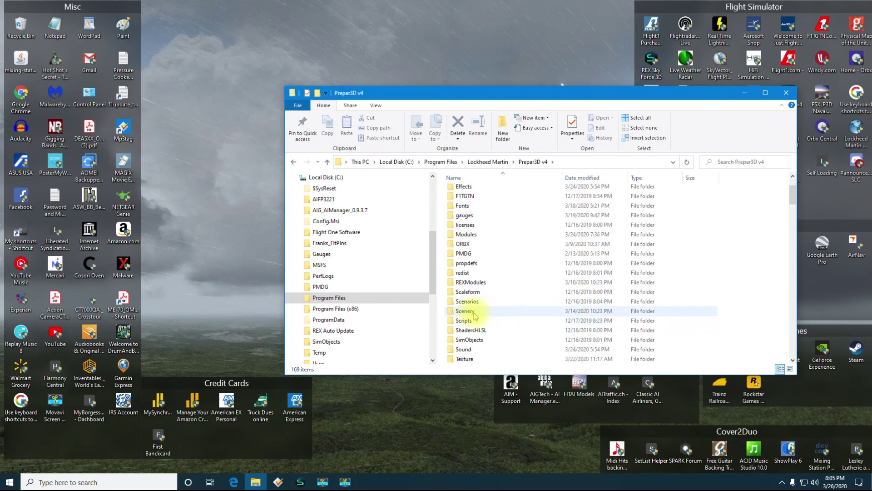
double_click(505, 311)
scroll(505, 308, "down", 20)
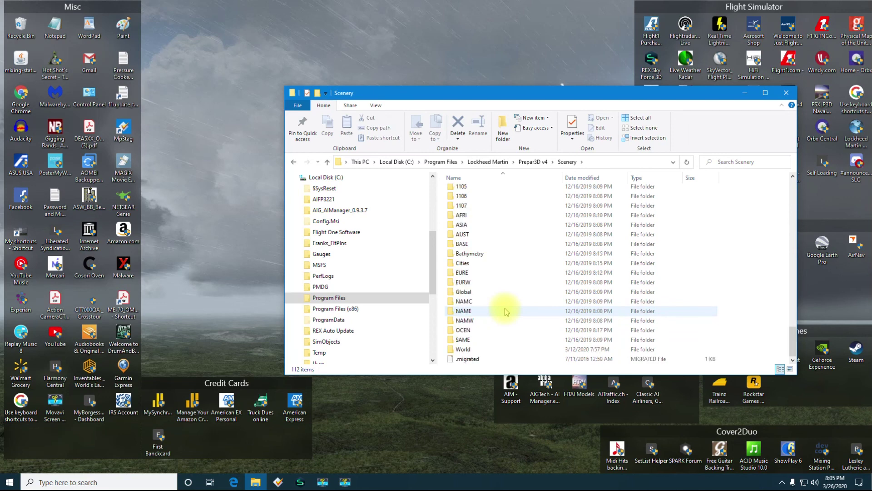
double_click(465, 349)
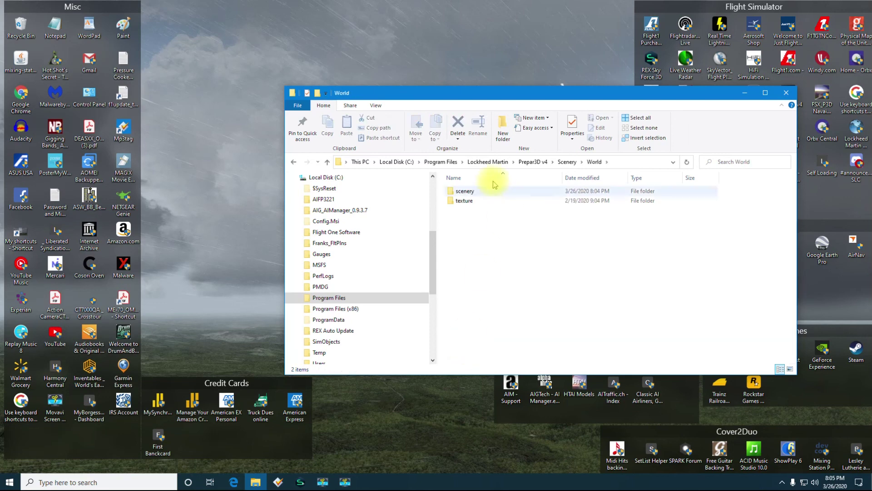
double_click(469, 195)
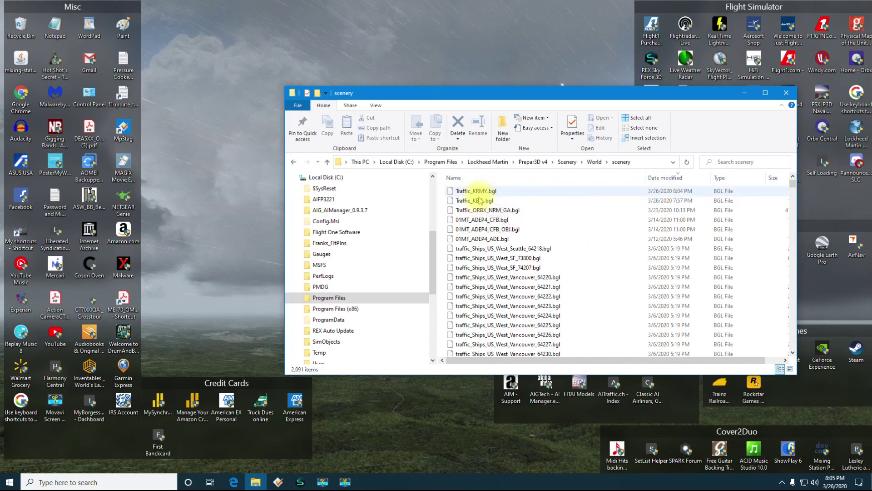
left_click(786, 94)
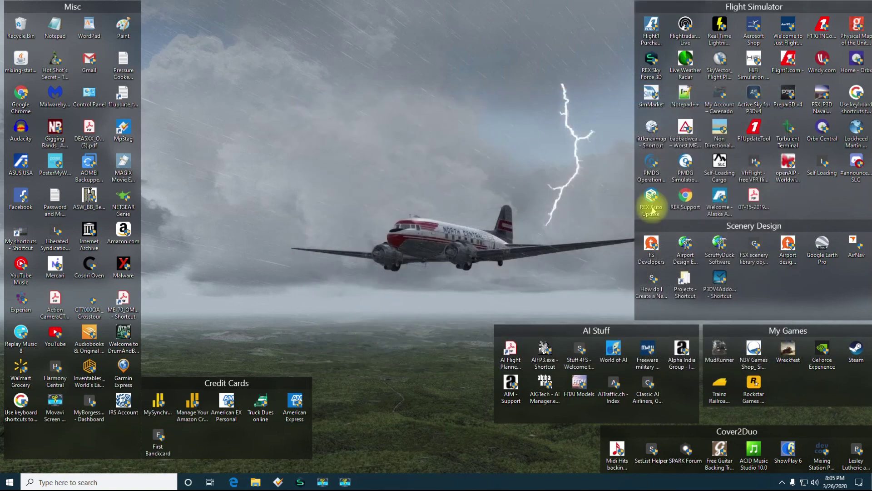